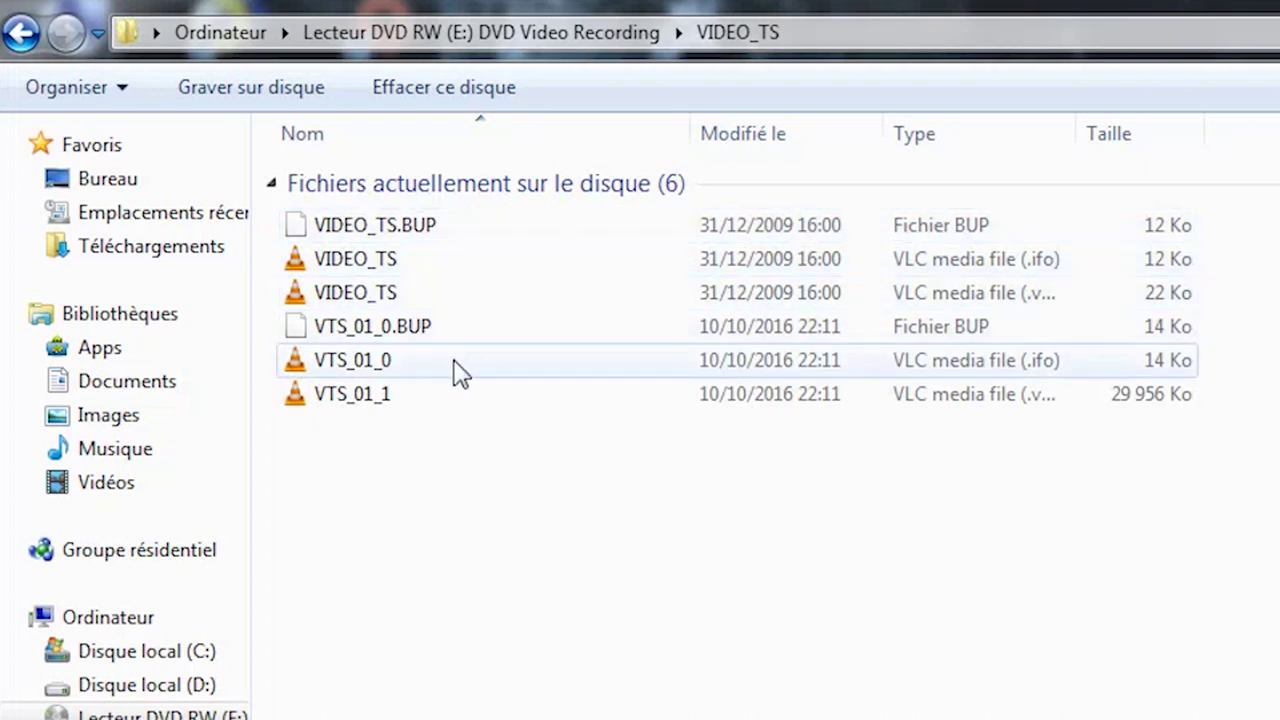
Select the VTS_01_1 video file in the DVD's VIDEO_TS folder.
right_click(437, 398)
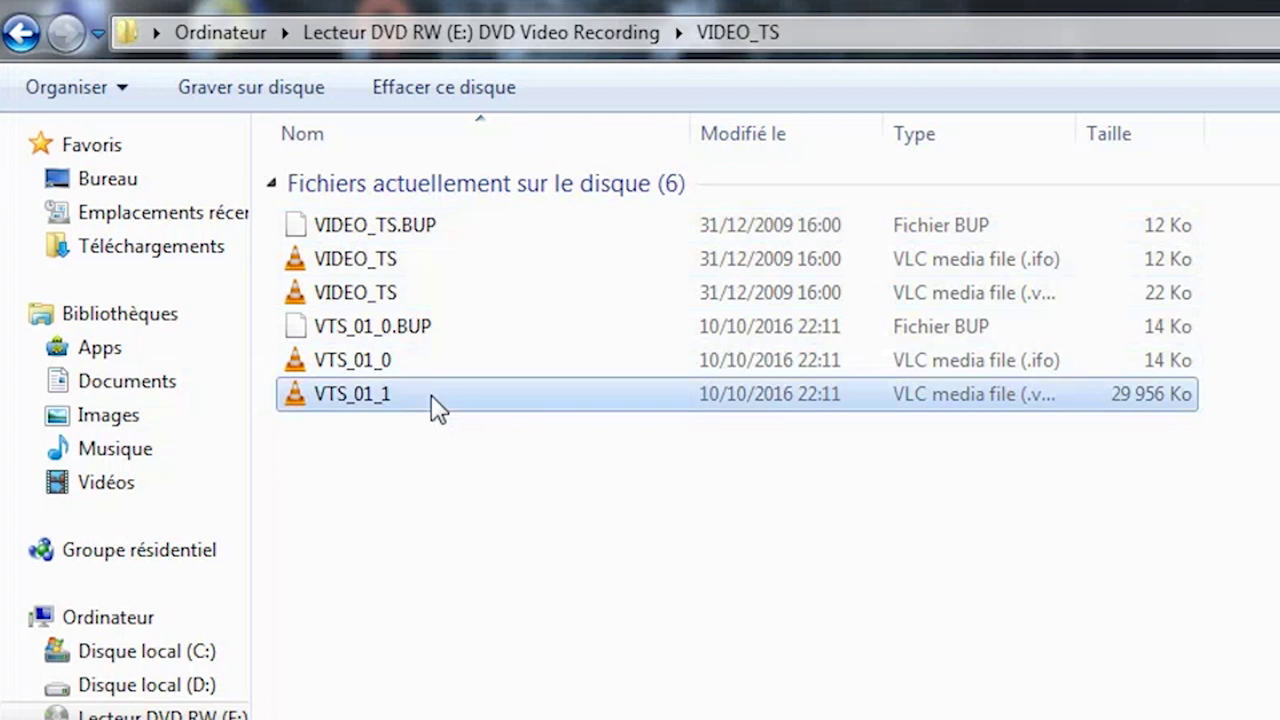
left_click(541, 675)
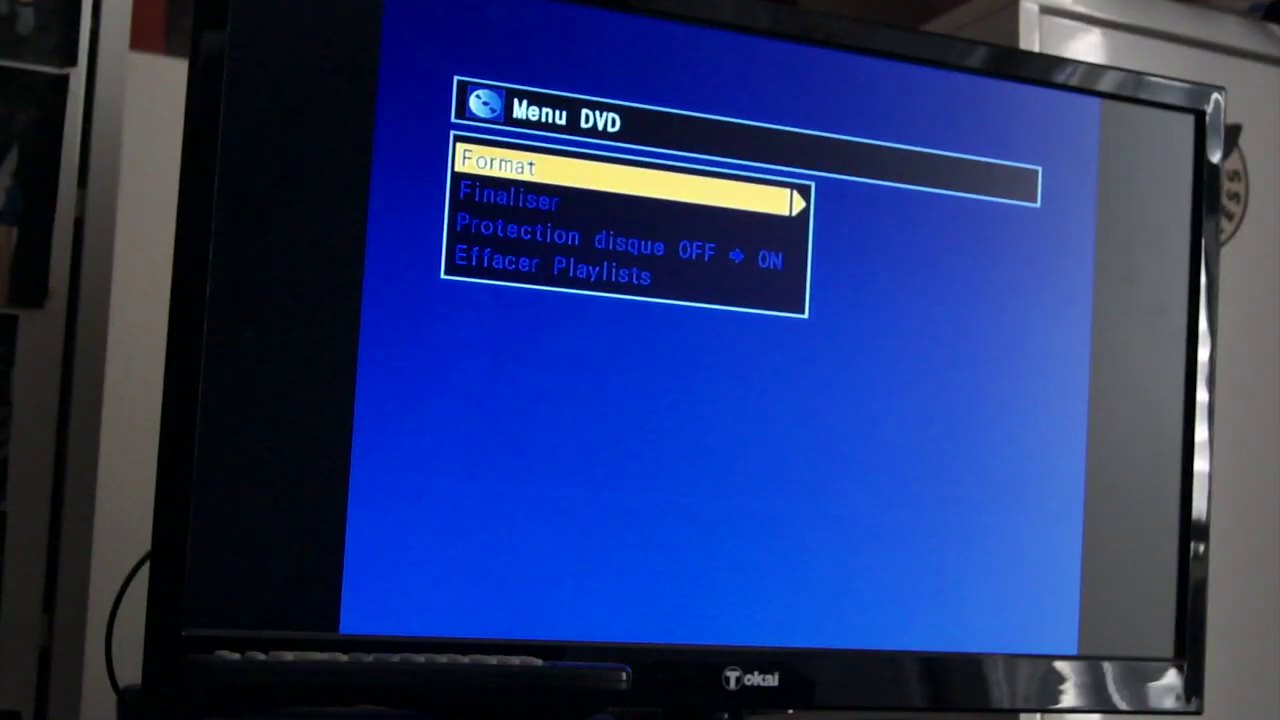
key("Right")
key("Down")
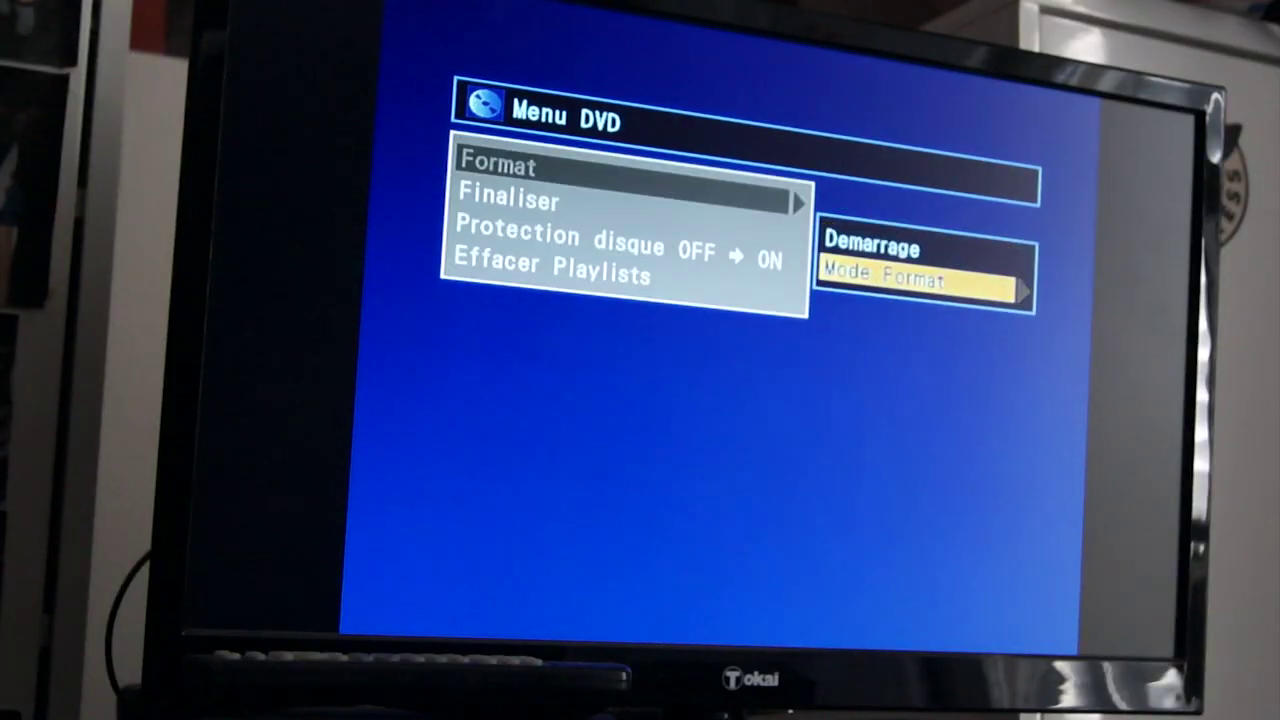
key("Return")
key("Up")
key("Return")
key("Down")
key("Return")
key("Escape")
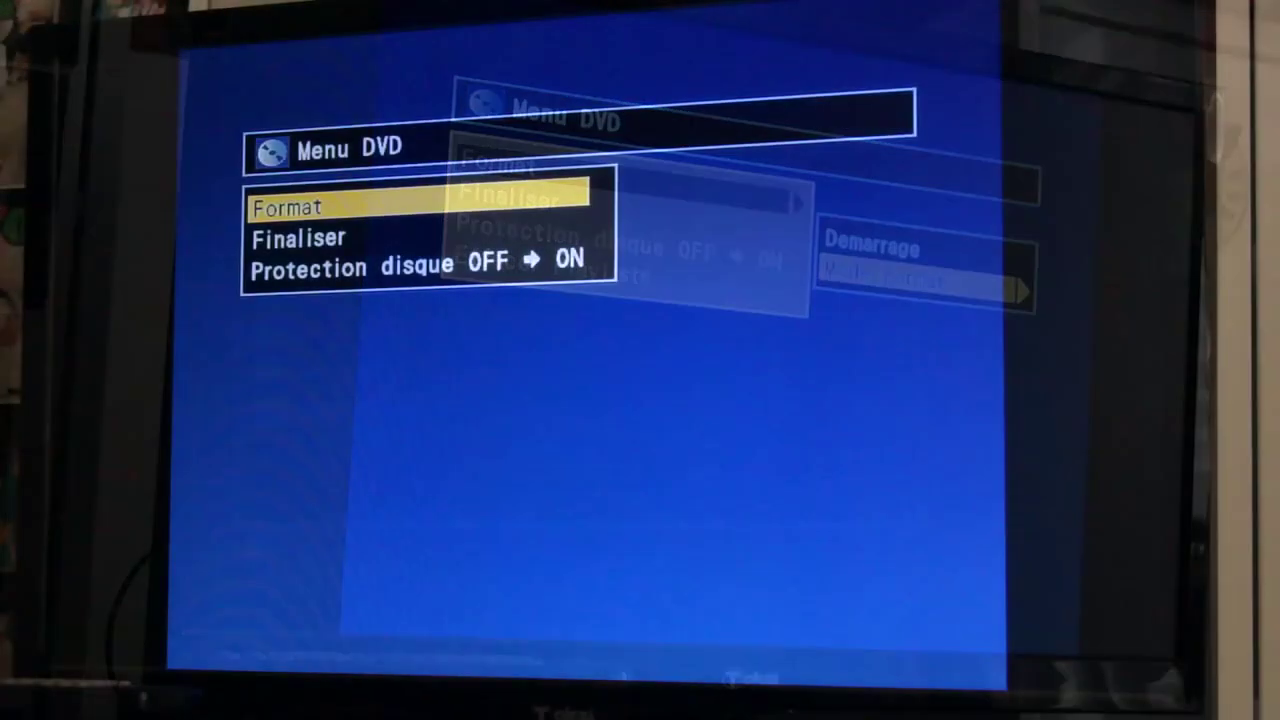
key("Down")
key("Return")
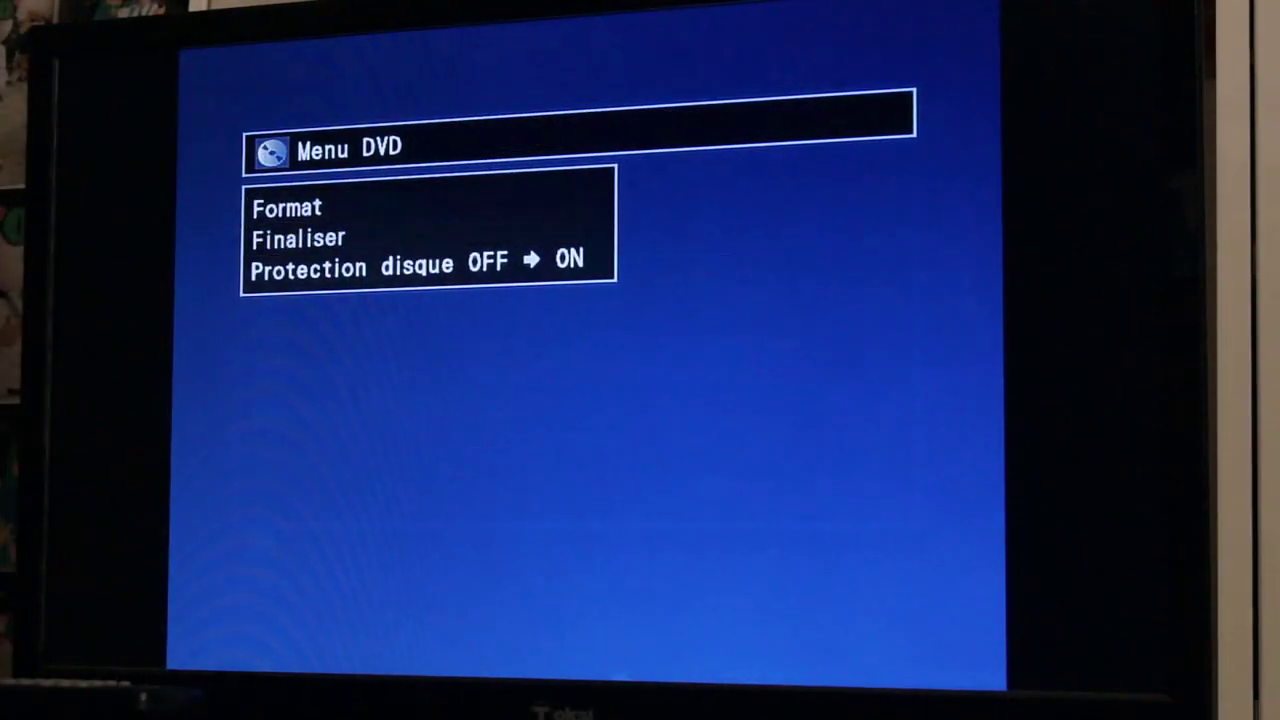
key("Up")
key("Return")
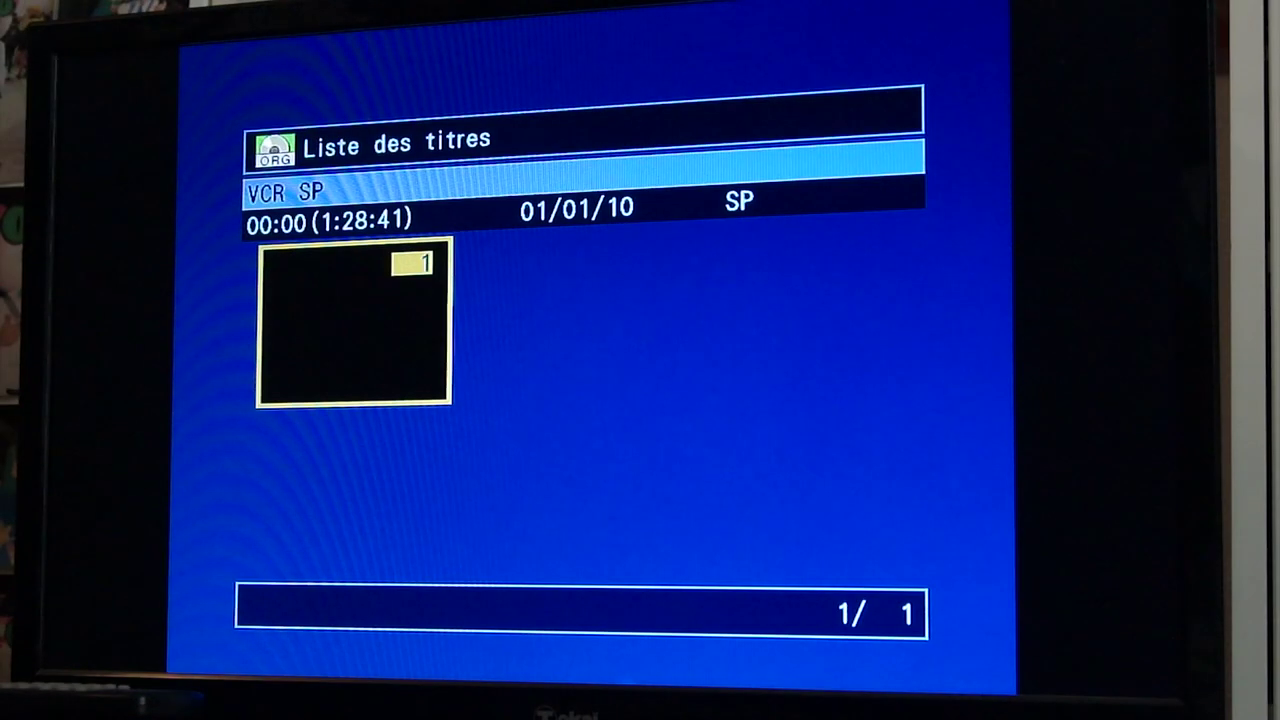
key("Return")
key("Return")
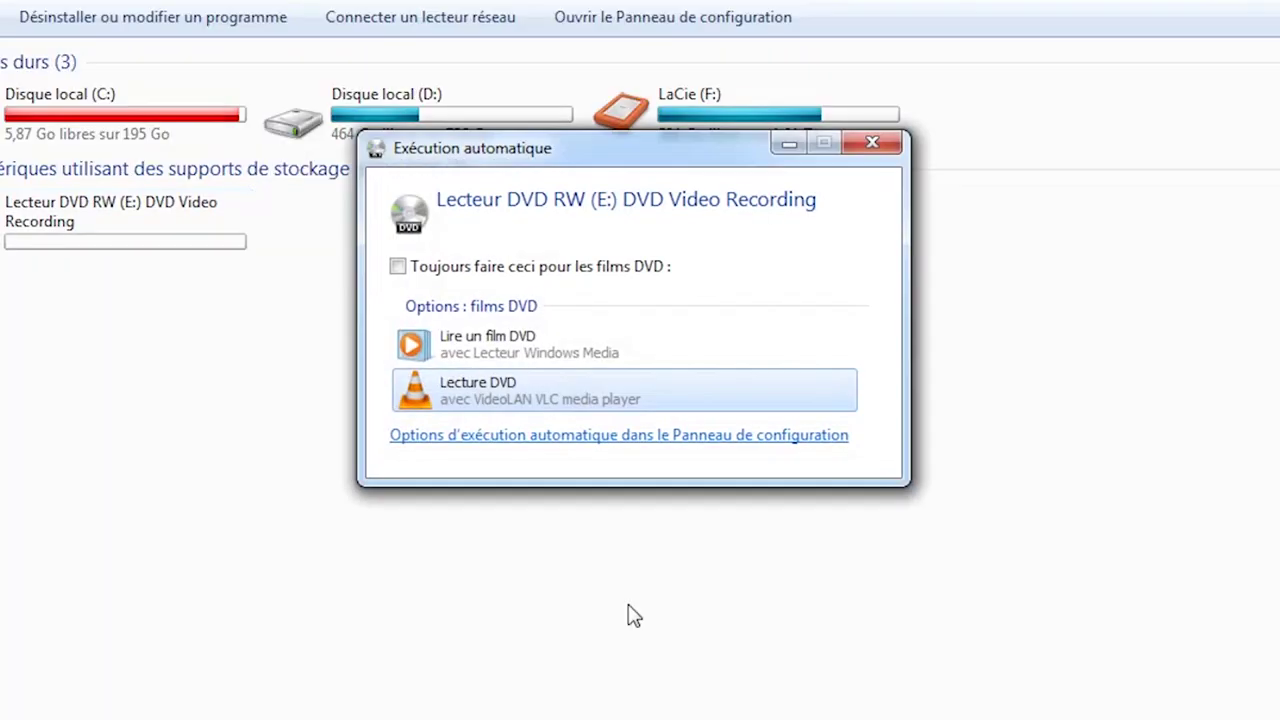
Play the inserted DVD Video Recording disc with VLC media player and start its VCR XP title.
left_click(505, 400)
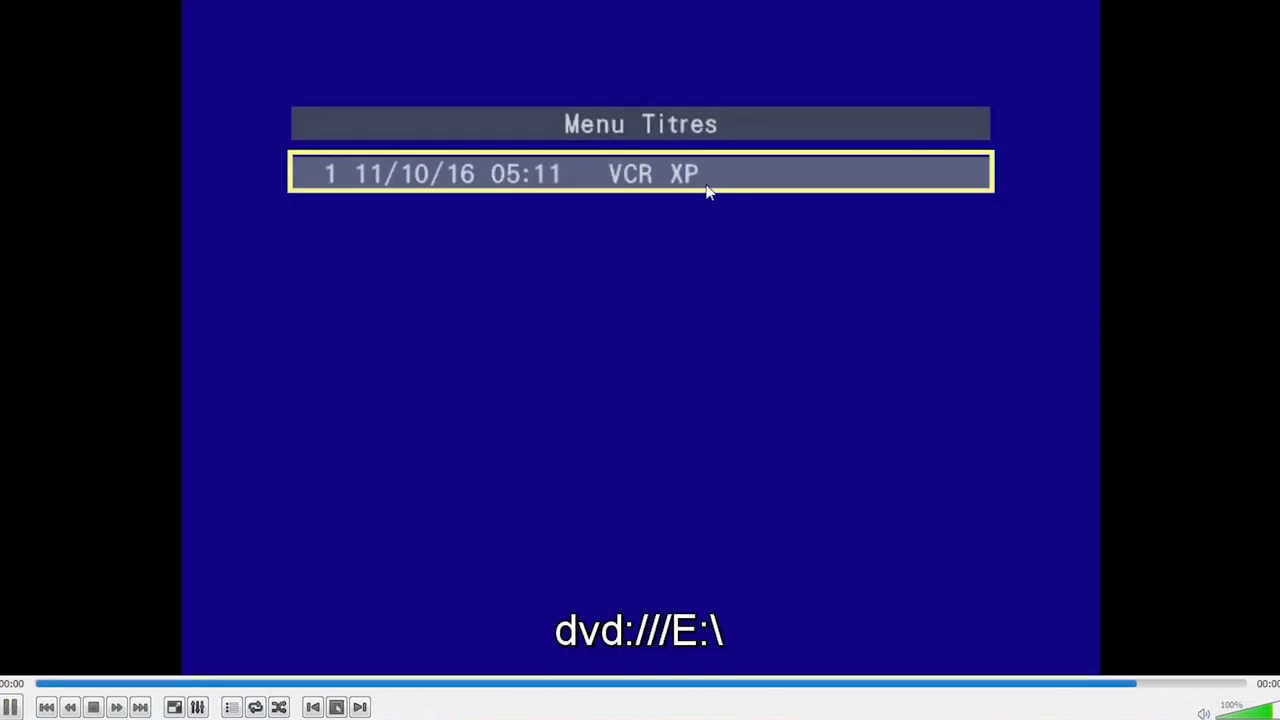
left_click(707, 190)
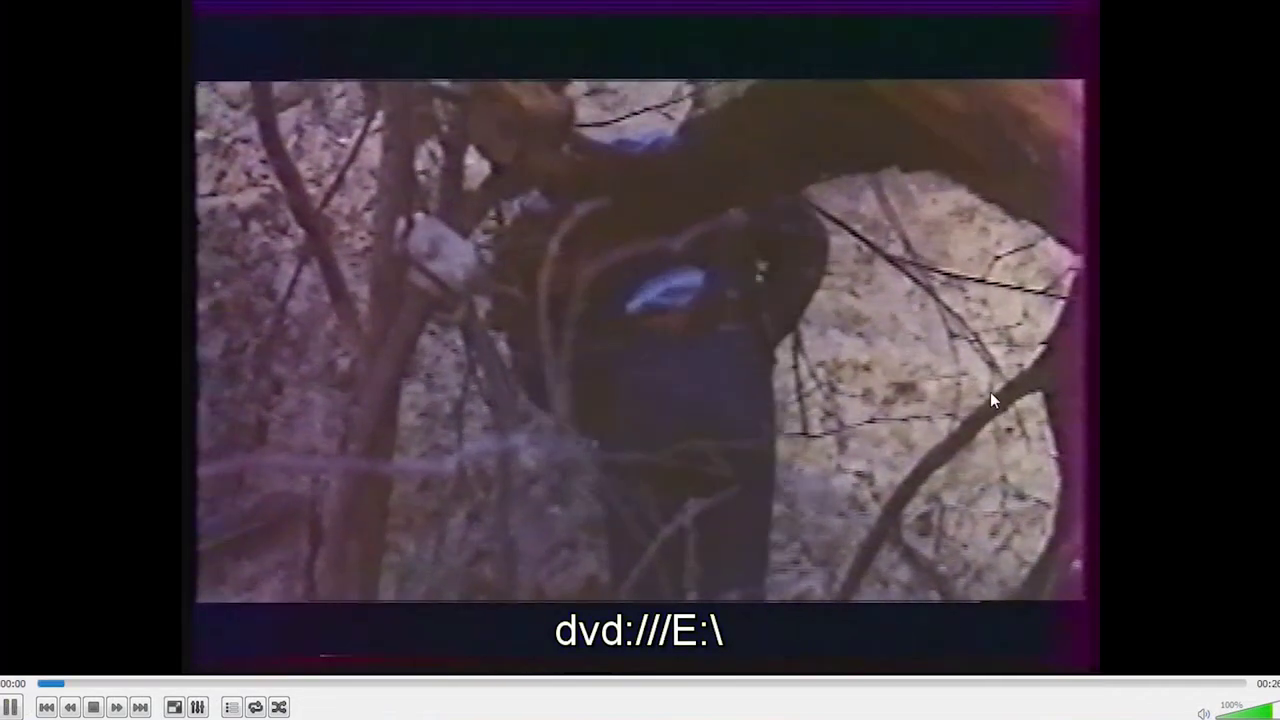
double_click(990, 392)
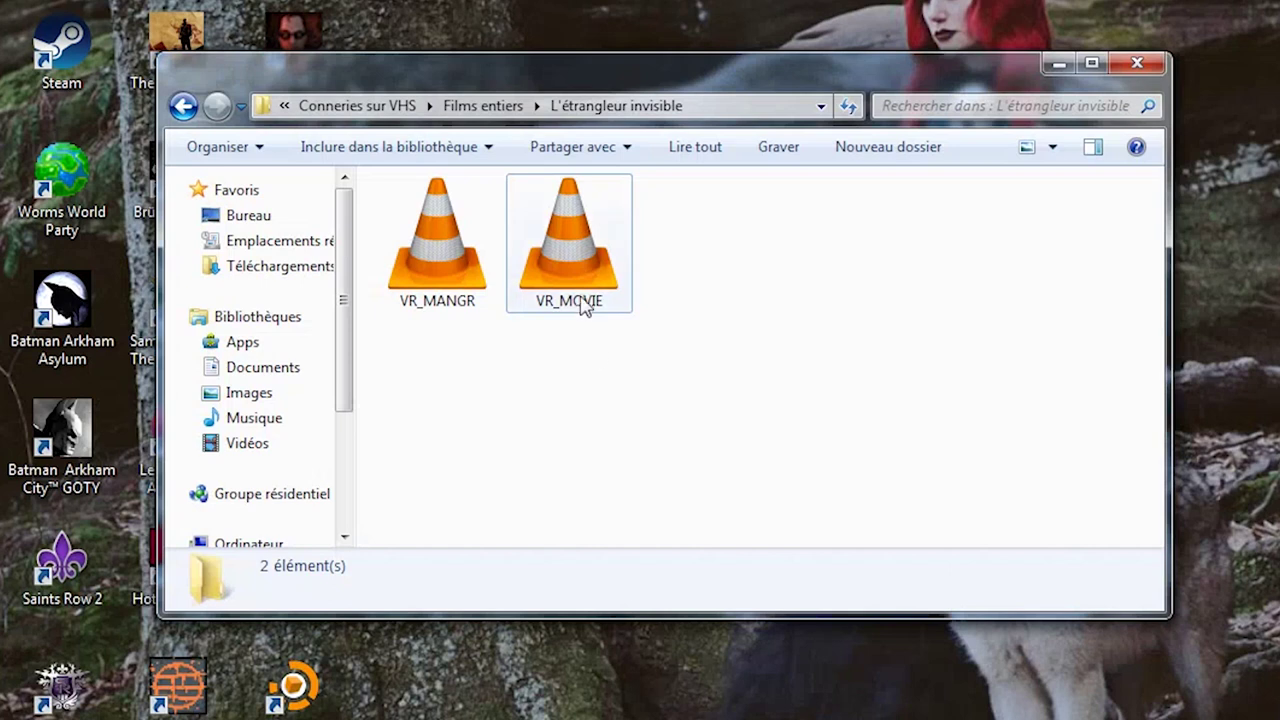
Inspect VR_MOVIE in the L'étrangleur invisible folder and VTS_01_1, VTS_01_2 and VTS_01_3 in Cameroun connection's VIDEO_TS folder.
left_click(577, 257)
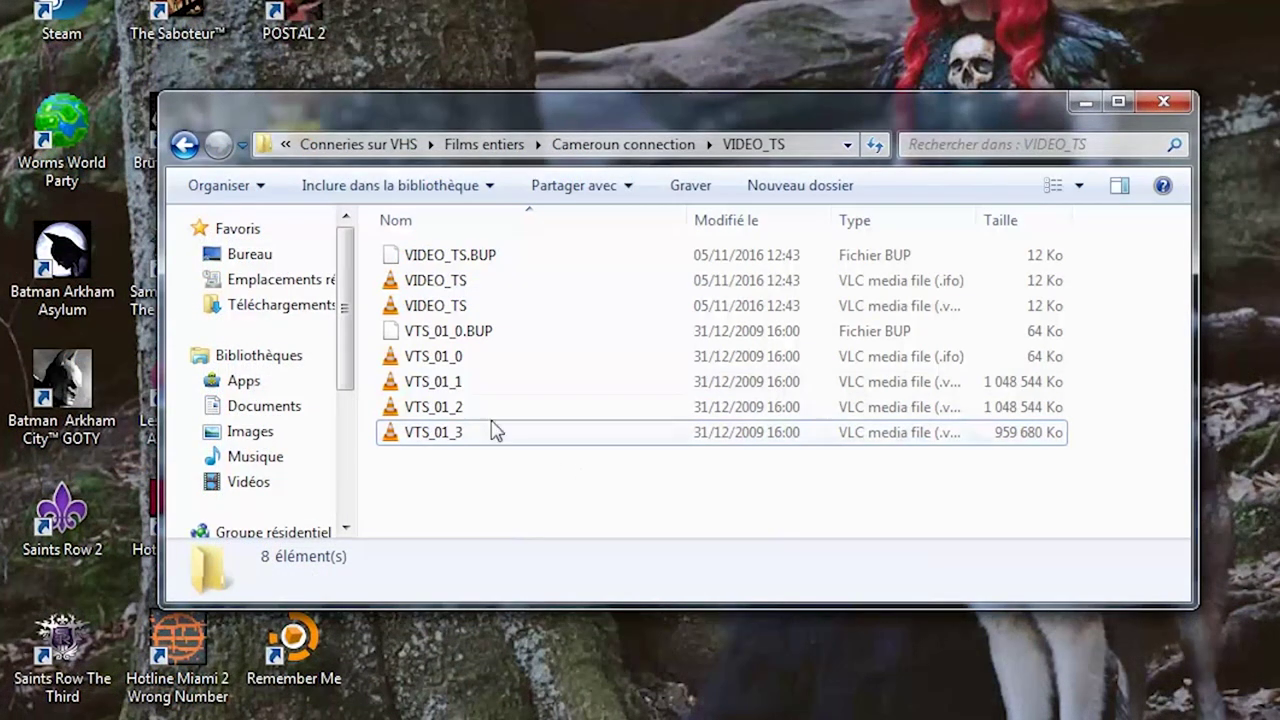
left_click(460, 385)
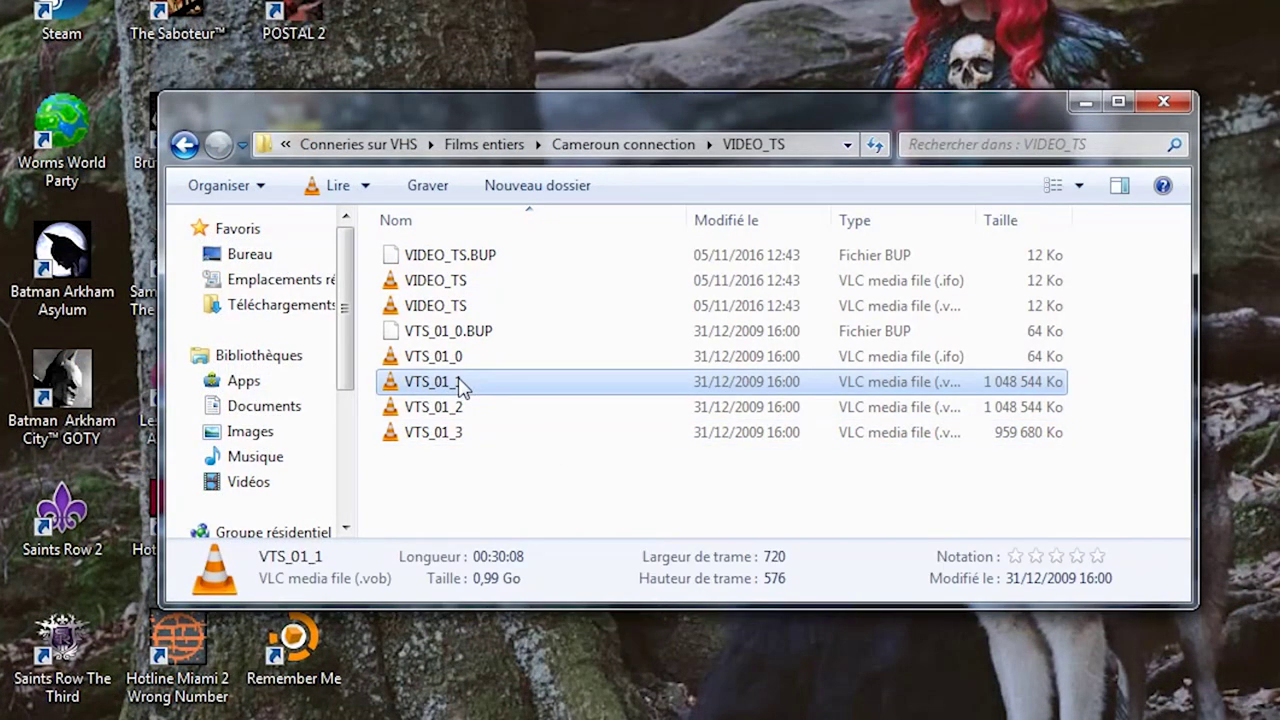
left_click(456, 412)
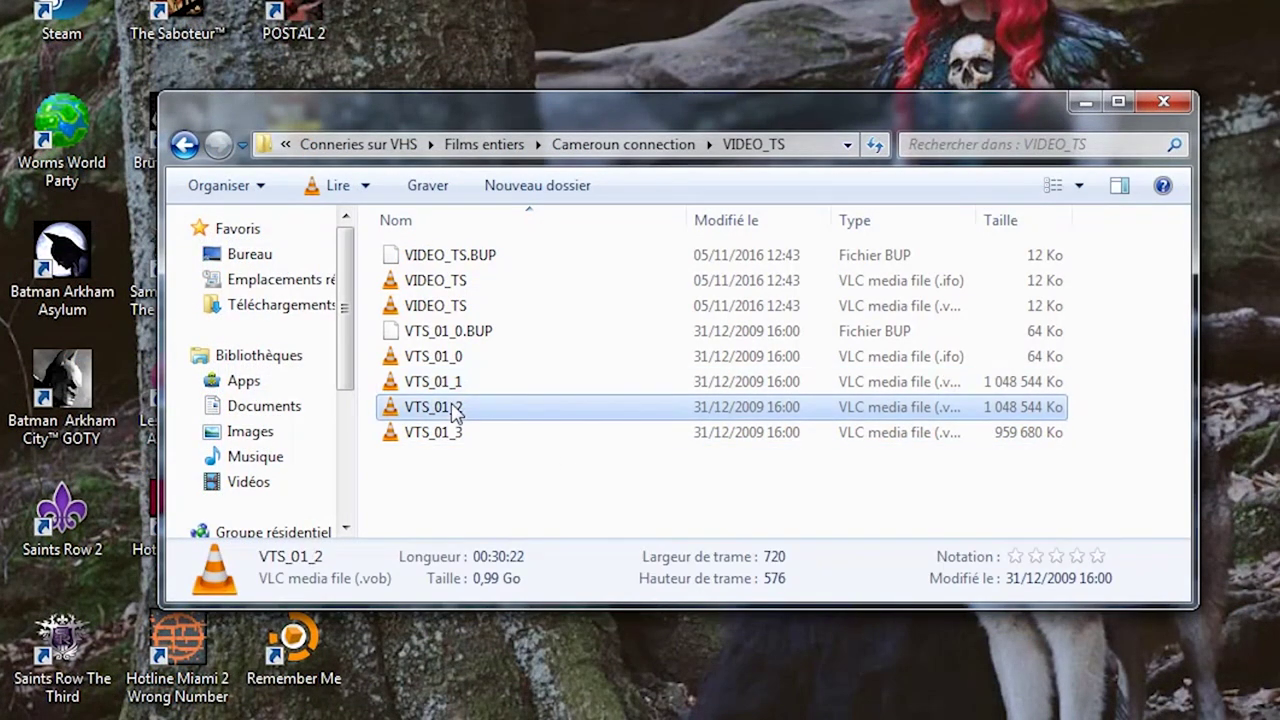
left_click(452, 437)
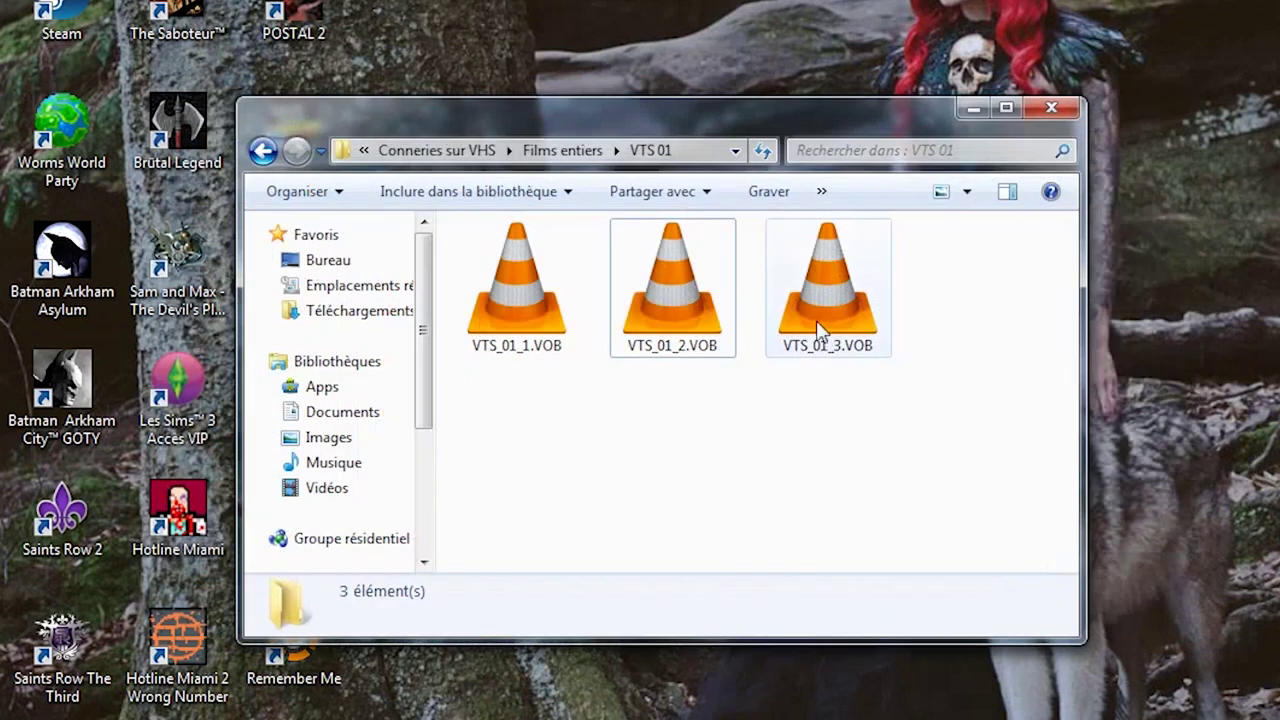
Rename VTS_01_3.VOB in the VTS 01 folder to VTS_01_3.mpg and close the folder window.
left_click(813, 350)
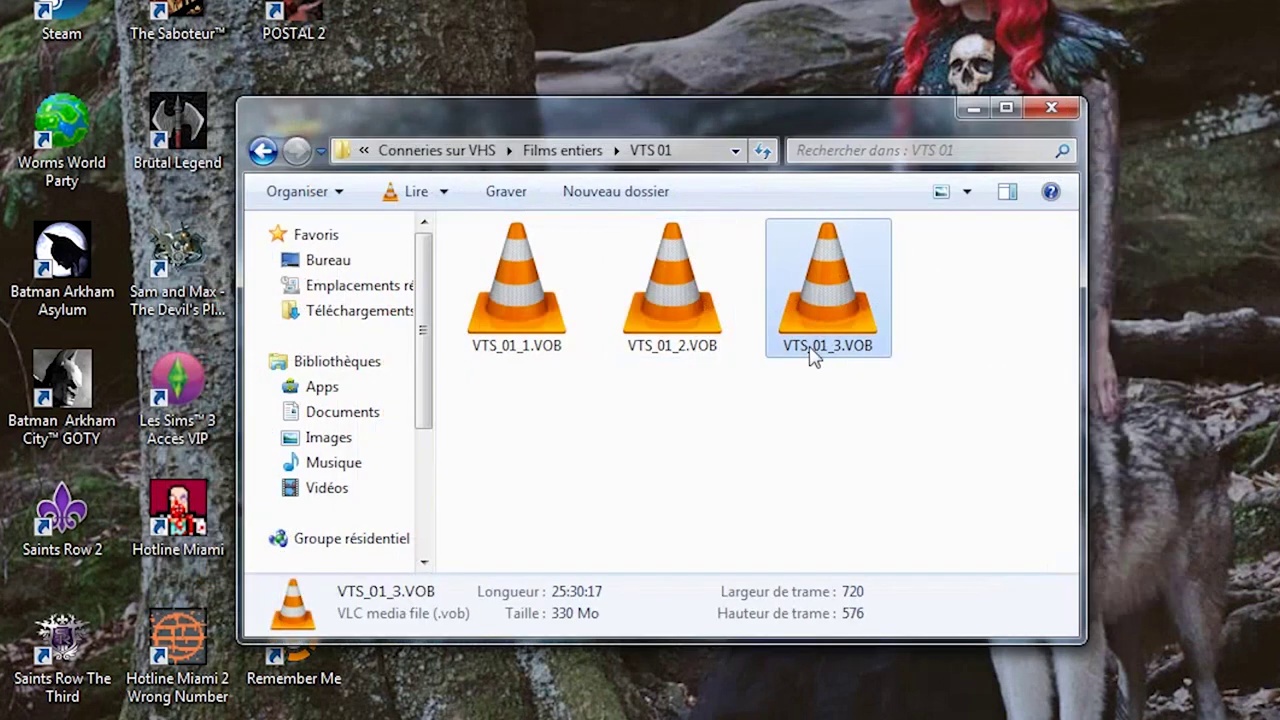
left_click(863, 360)
left_click_drag(848, 346, 885, 352)
type("mpg")
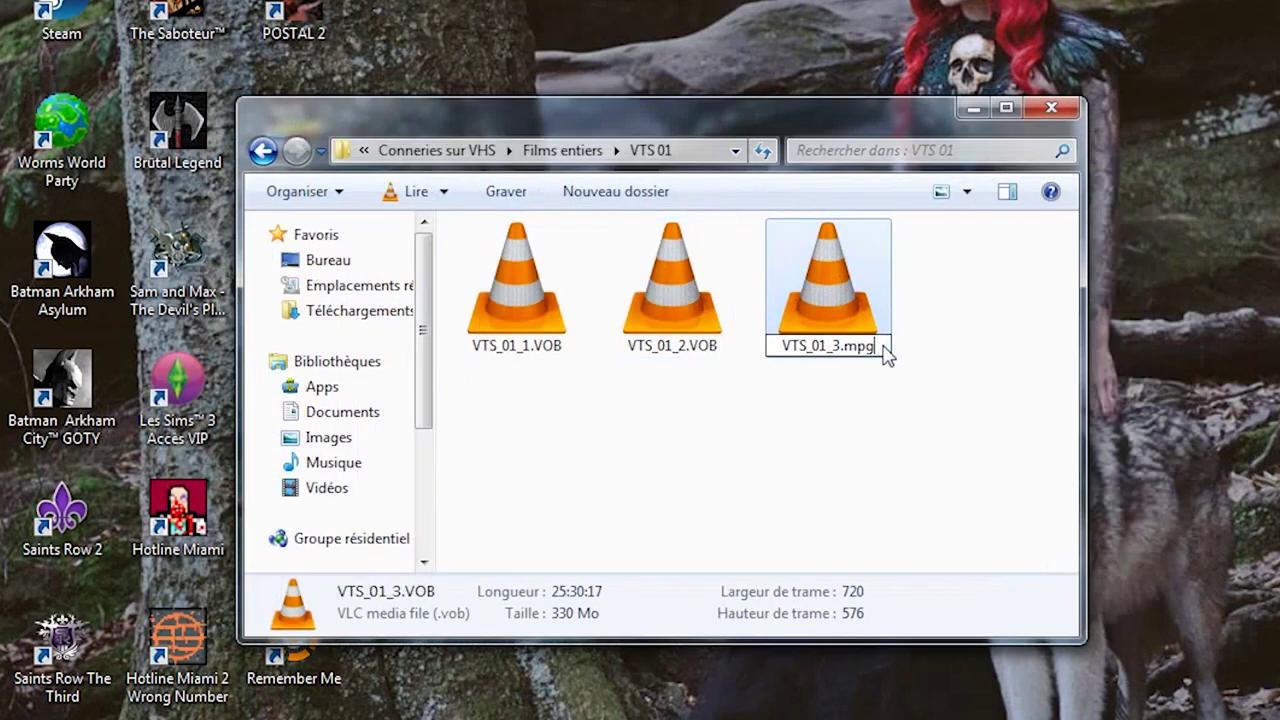
key("Return")
left_click(795, 366)
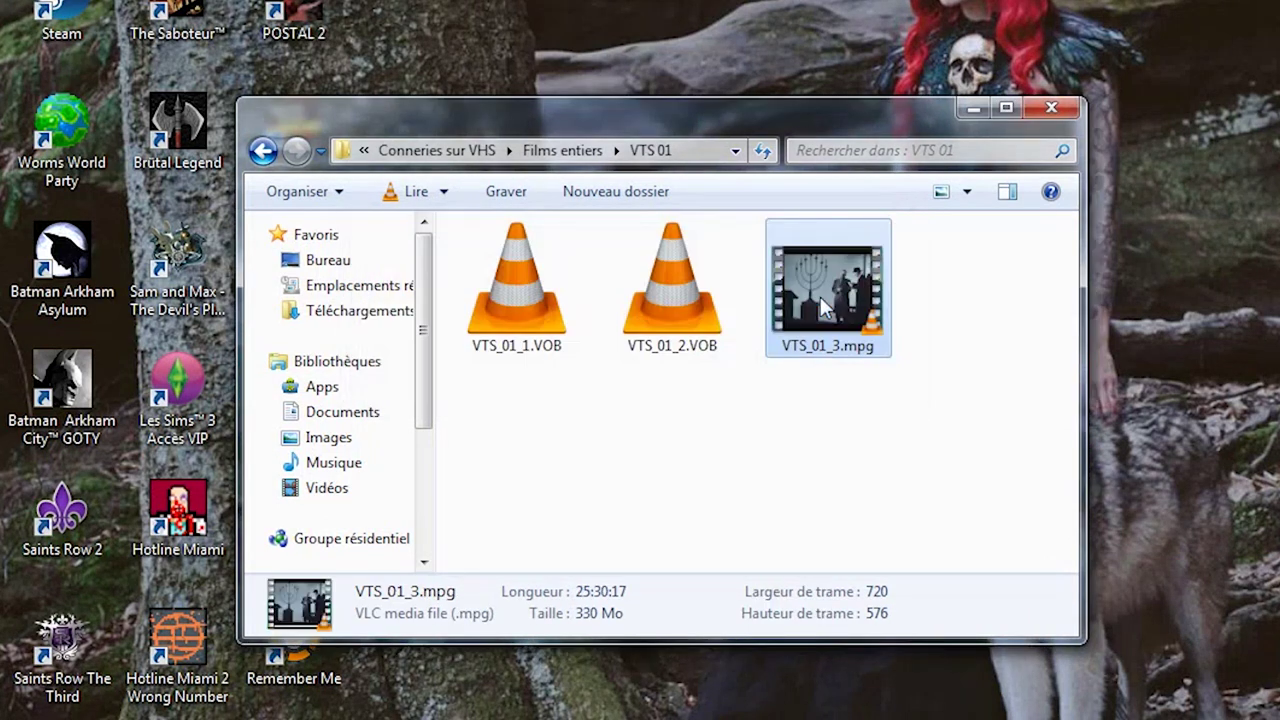
left_click(1070, 115)
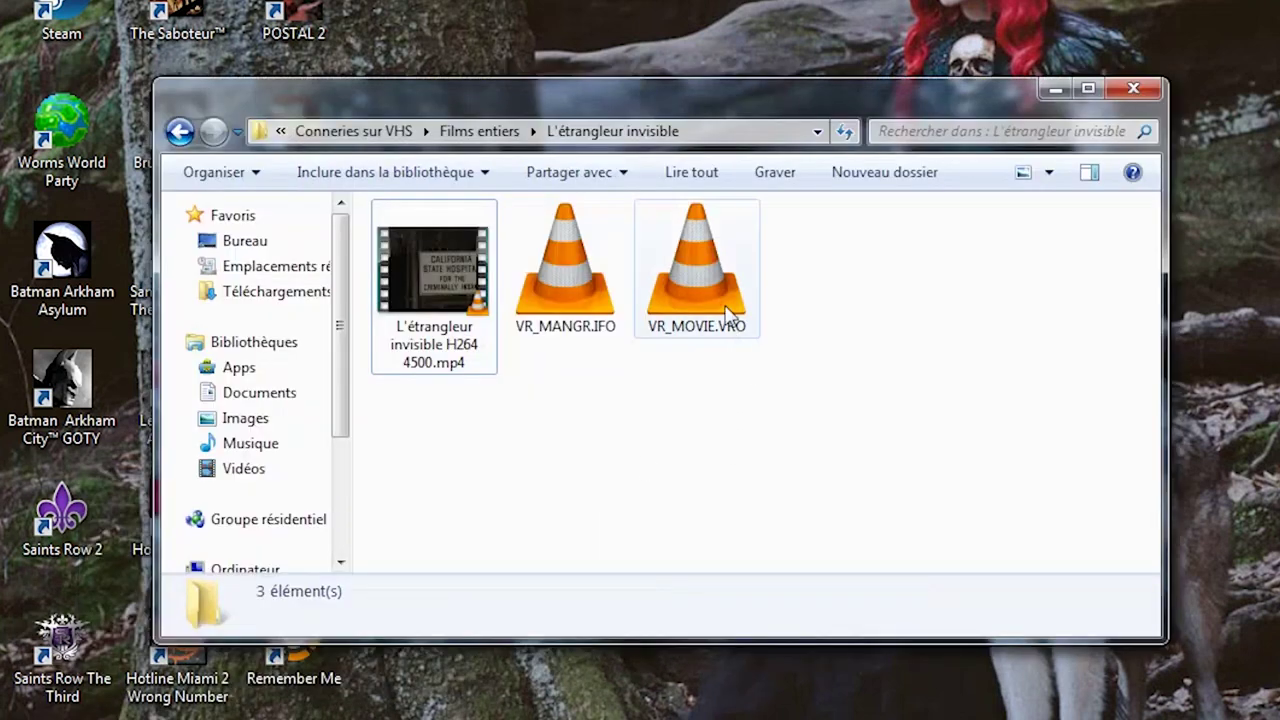
Check VR_MOVIE.VRO, then play L'étrangleur invisible H264 4500.mp4 and skip to about the middle of the film.
left_click(716, 296)
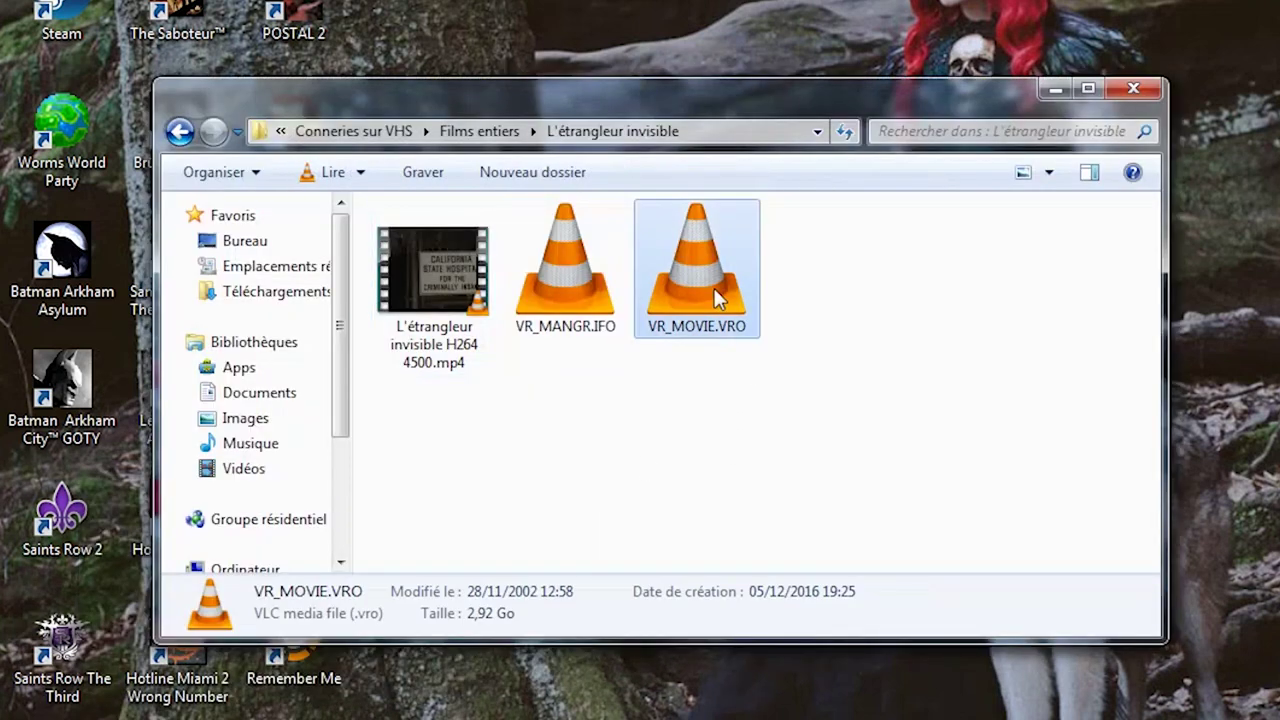
left_click(445, 335)
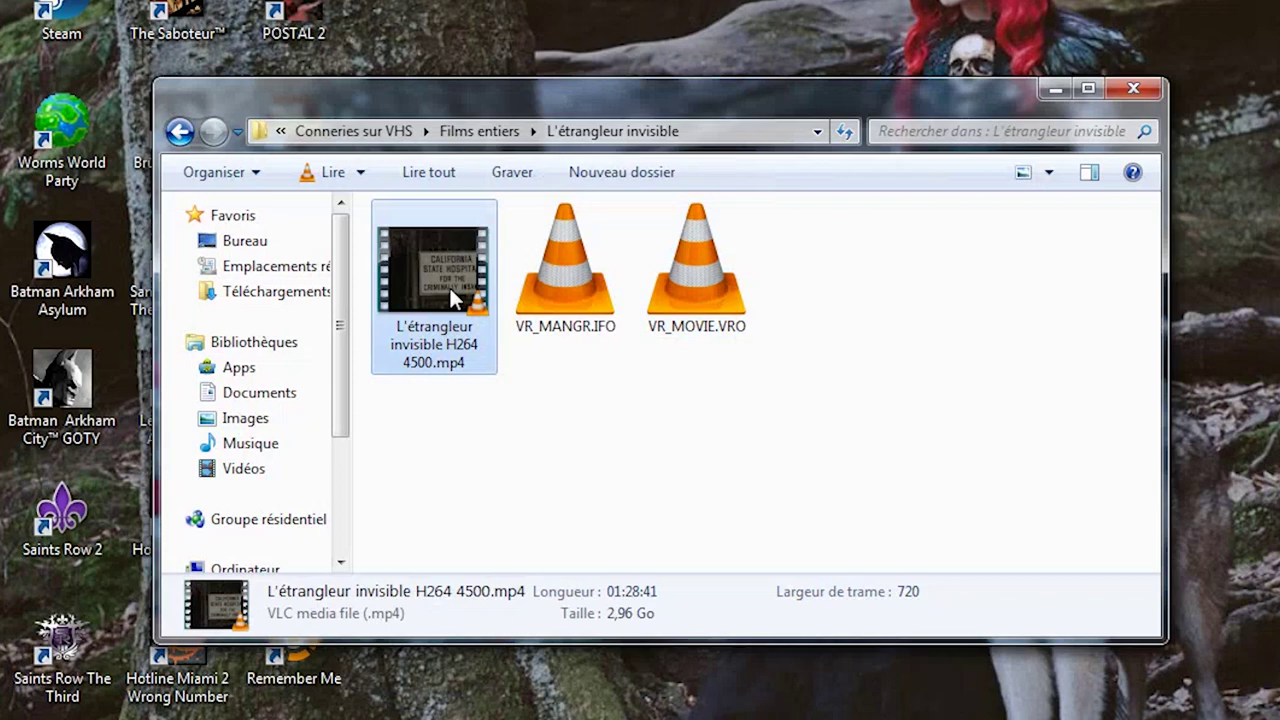
double_click(449, 285)
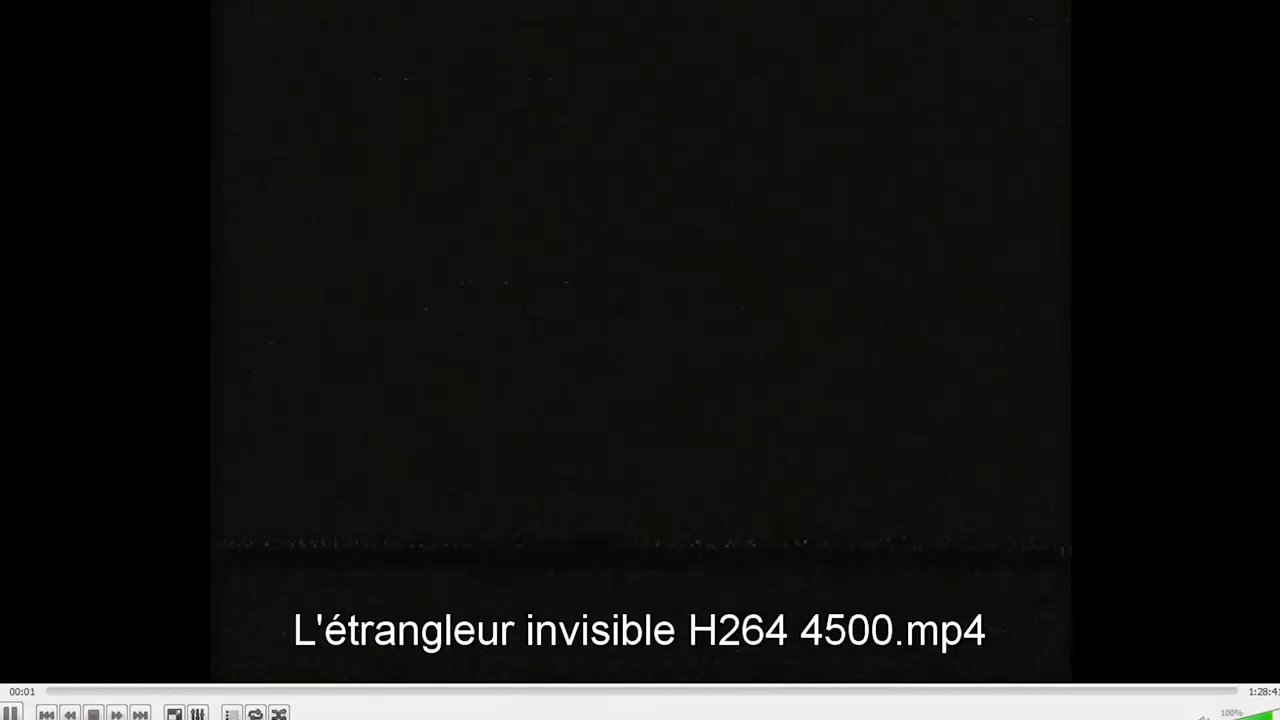
left_click(639, 691)
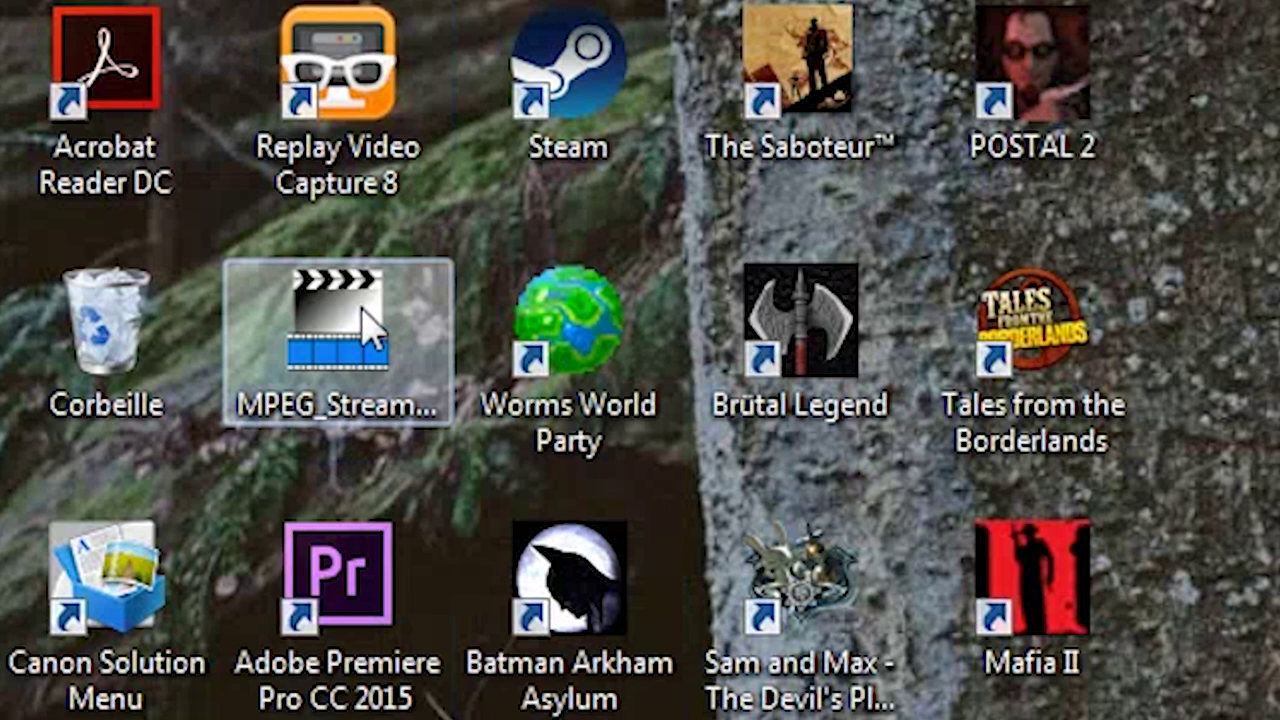
Launch MPEG Streamclip and load the DVD Video Recording disc from drive E:.
double_click(370, 325)
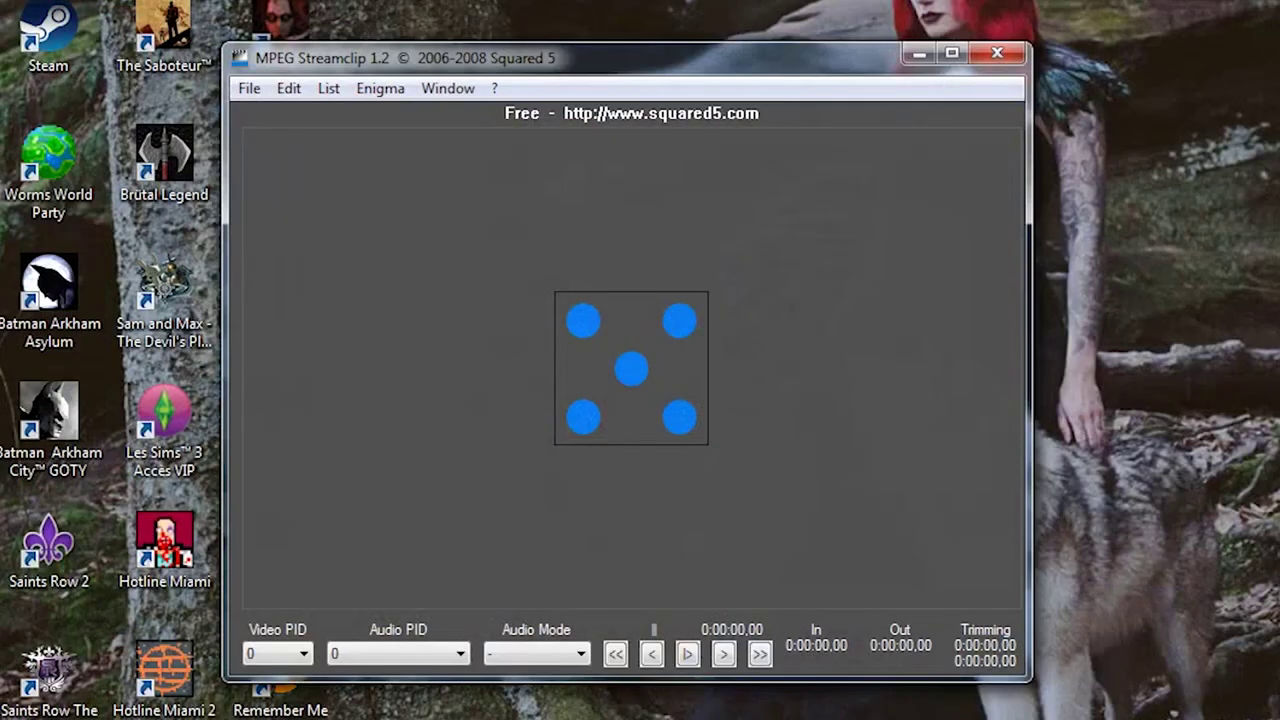
left_click(249, 88)
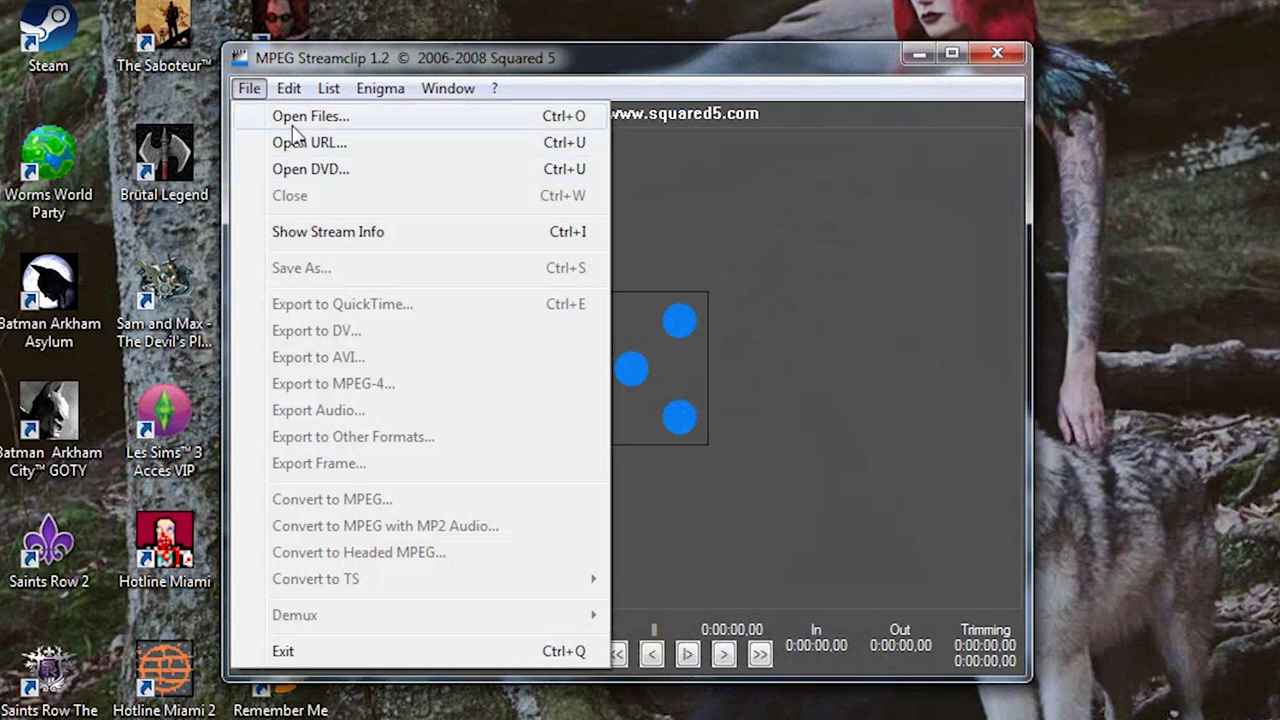
left_click(293, 120)
double_click(531, 286)
left_click(533, 284)
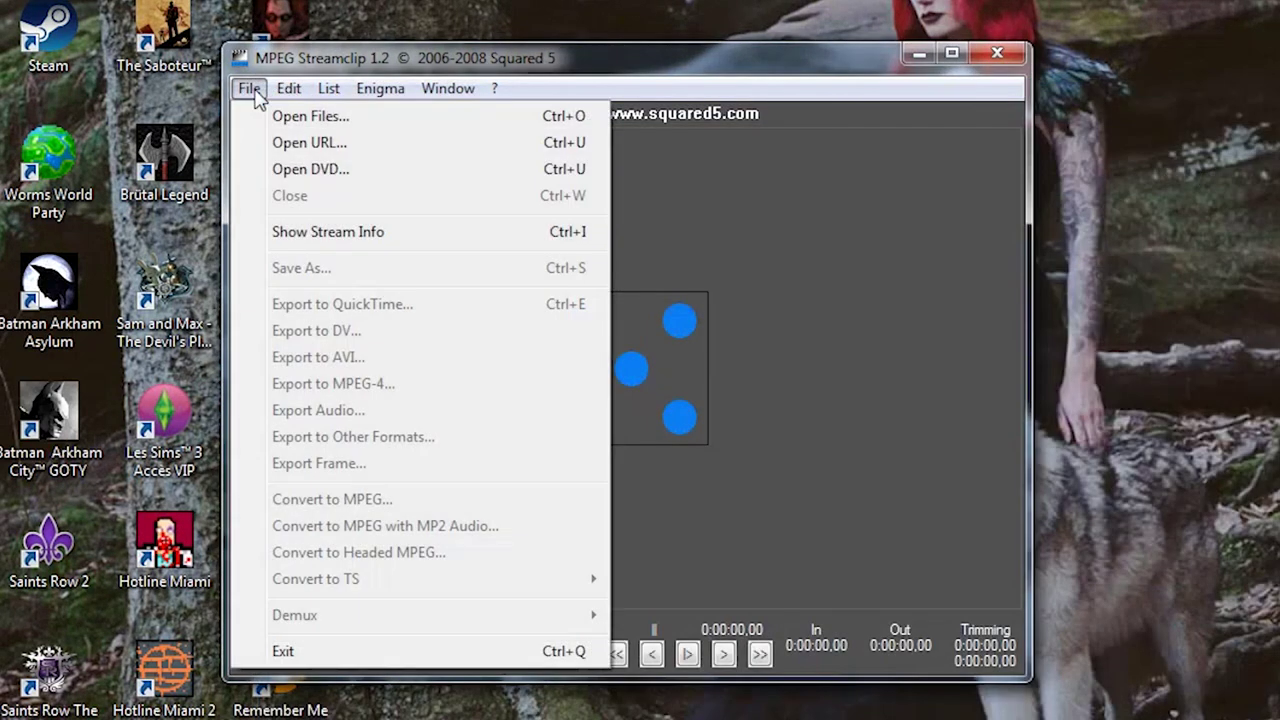
left_click(305, 168)
left_click(512, 468)
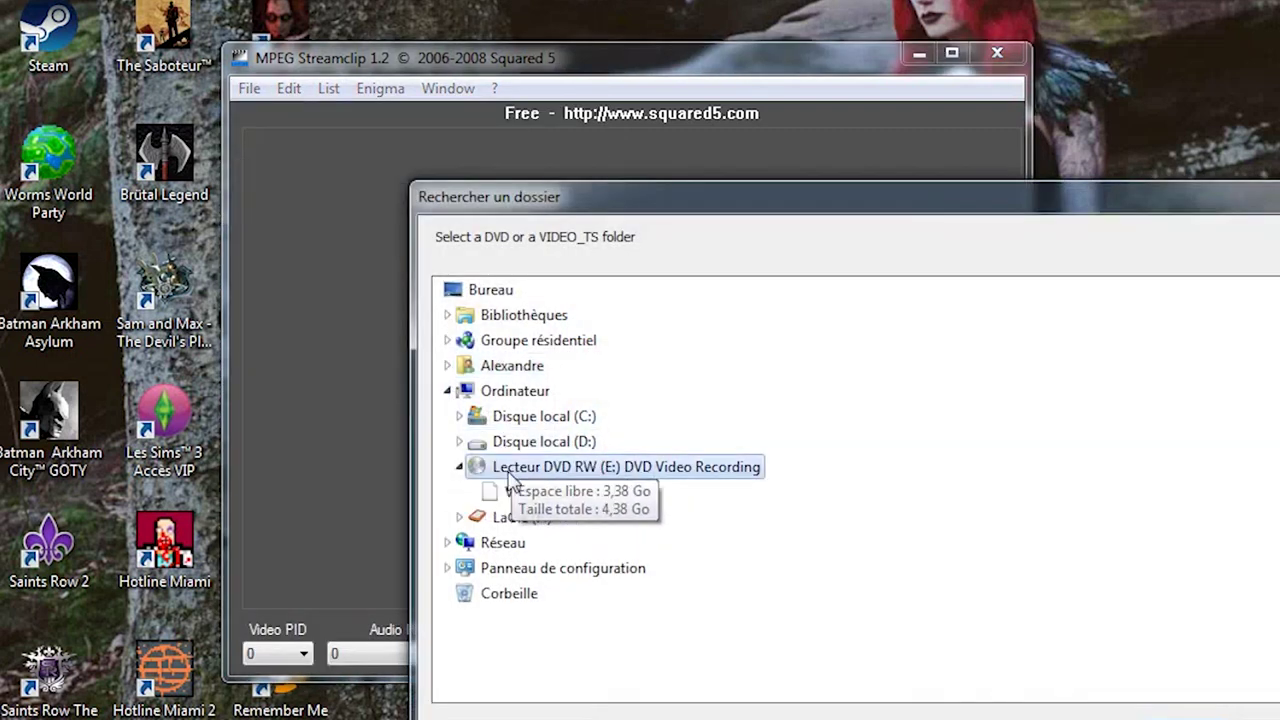
left_click(1083, 688)
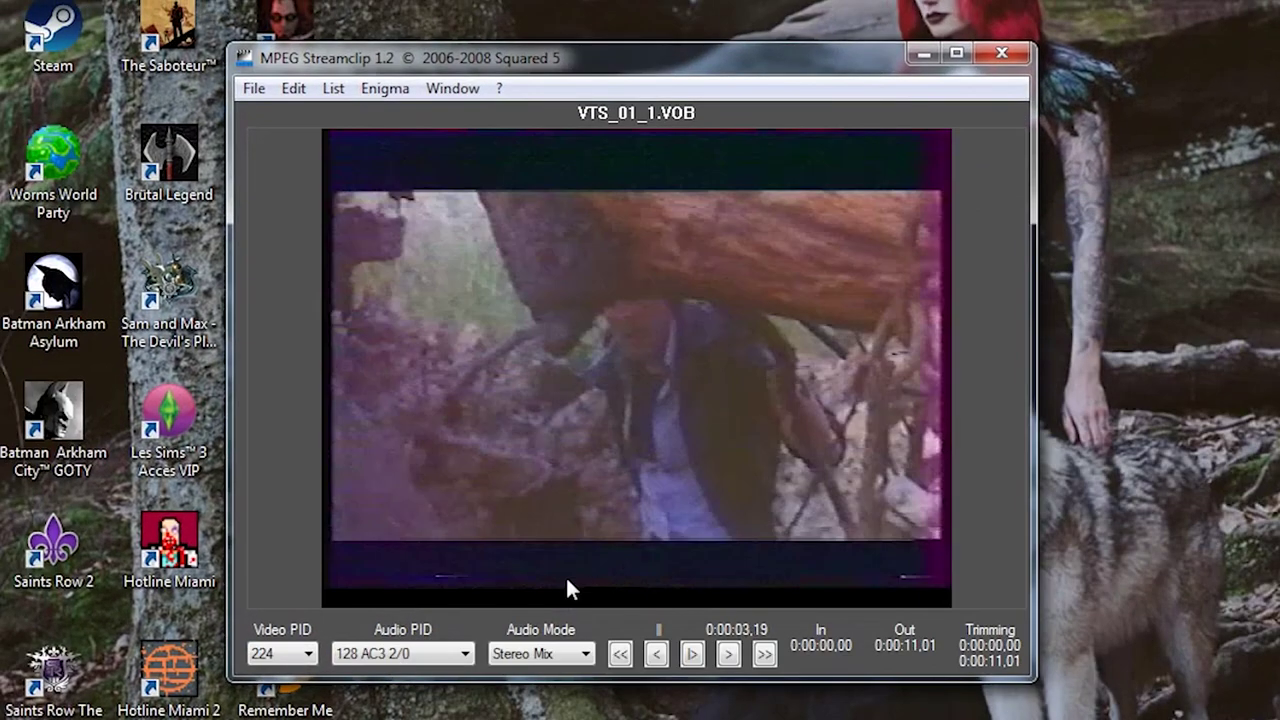
Start an MPEG-4 export of the loaded video with quality at 100% and the data rate limited to 7500 kbps.
left_click(252, 89)
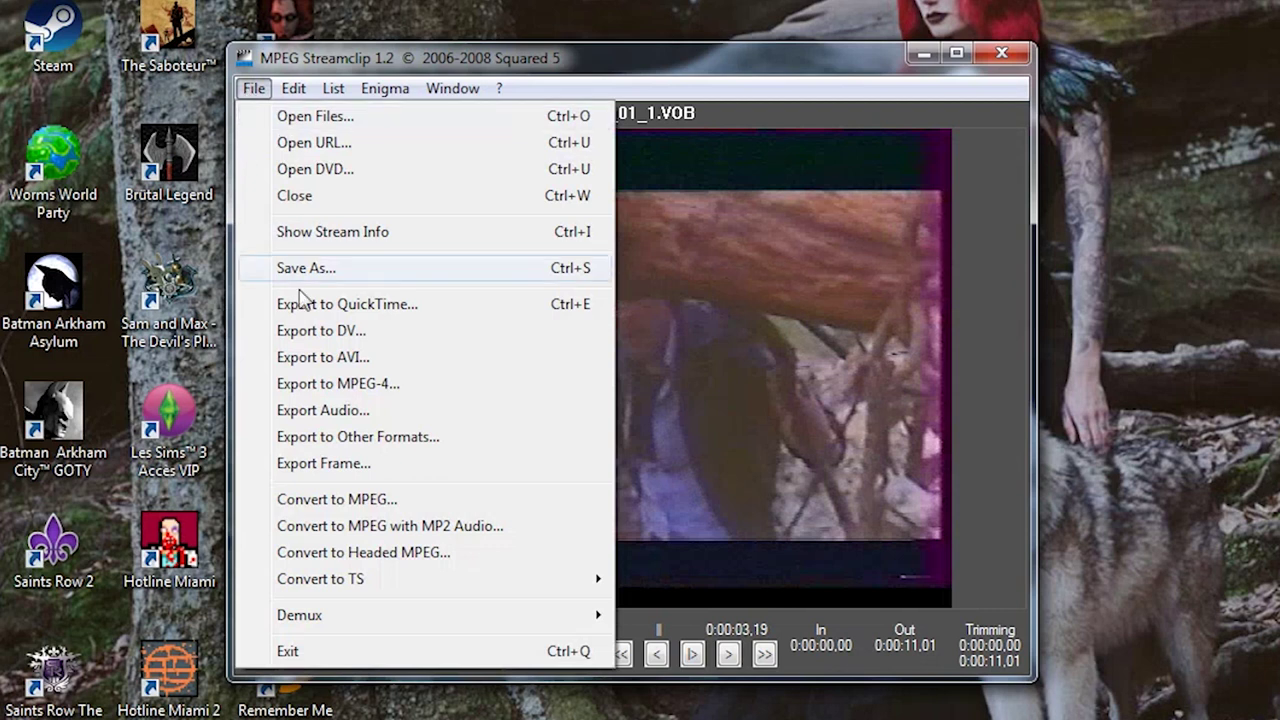
left_click(335, 386)
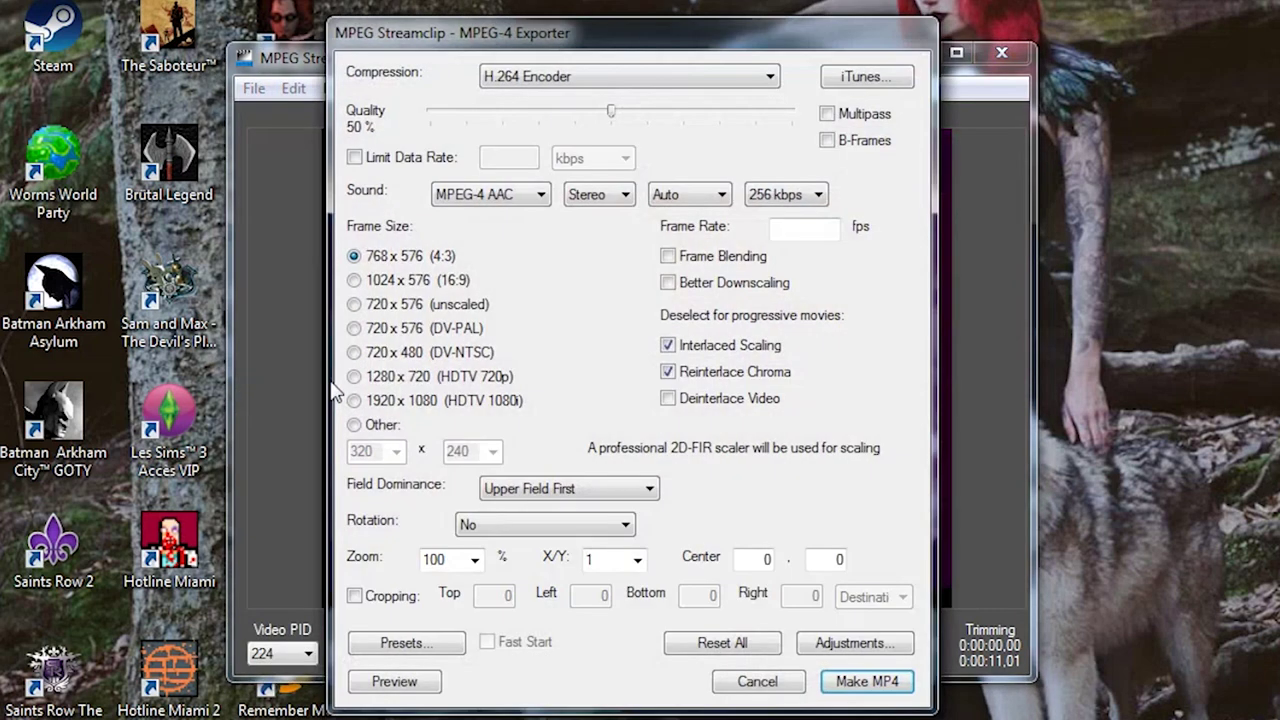
left_click_drag(610, 113, 822, 155)
left_click(437, 163)
left_click(493, 163)
type("7500")
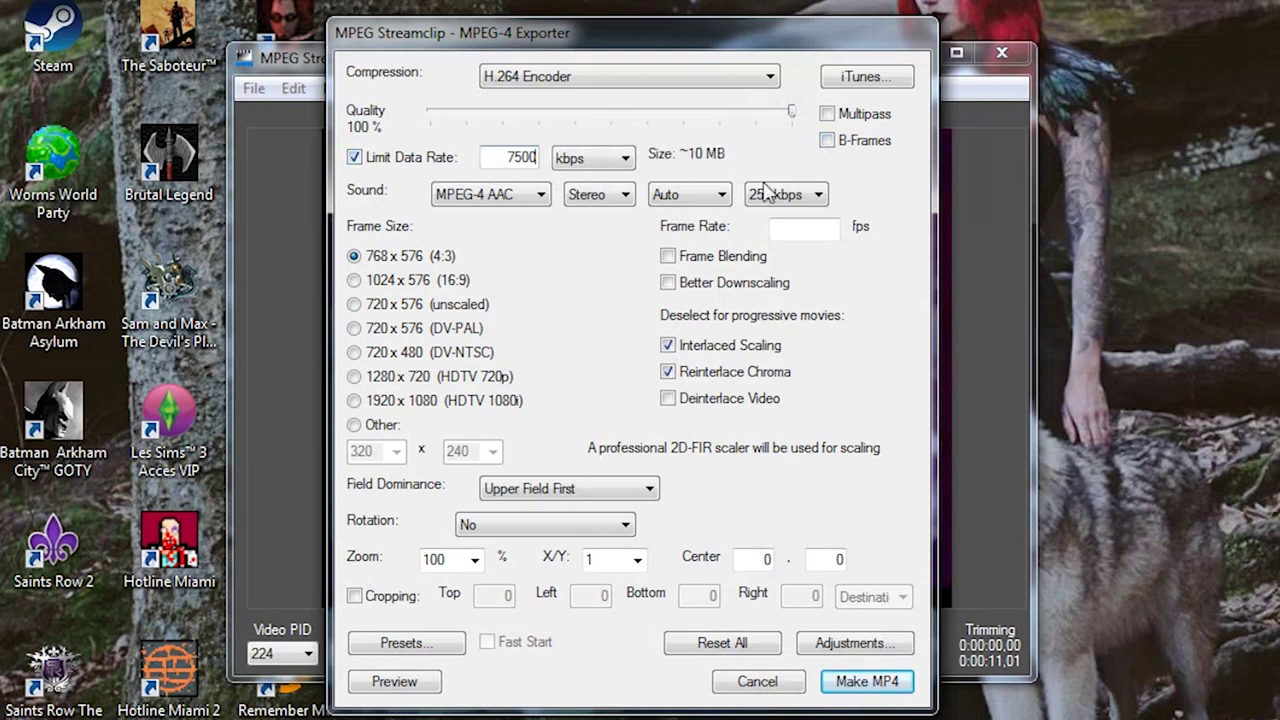
Set the export frame size to 720 x 576 (unscaled), enable Deinterlace Video, and accept the picture and volume adjustments unchanged.
left_click(427, 309)
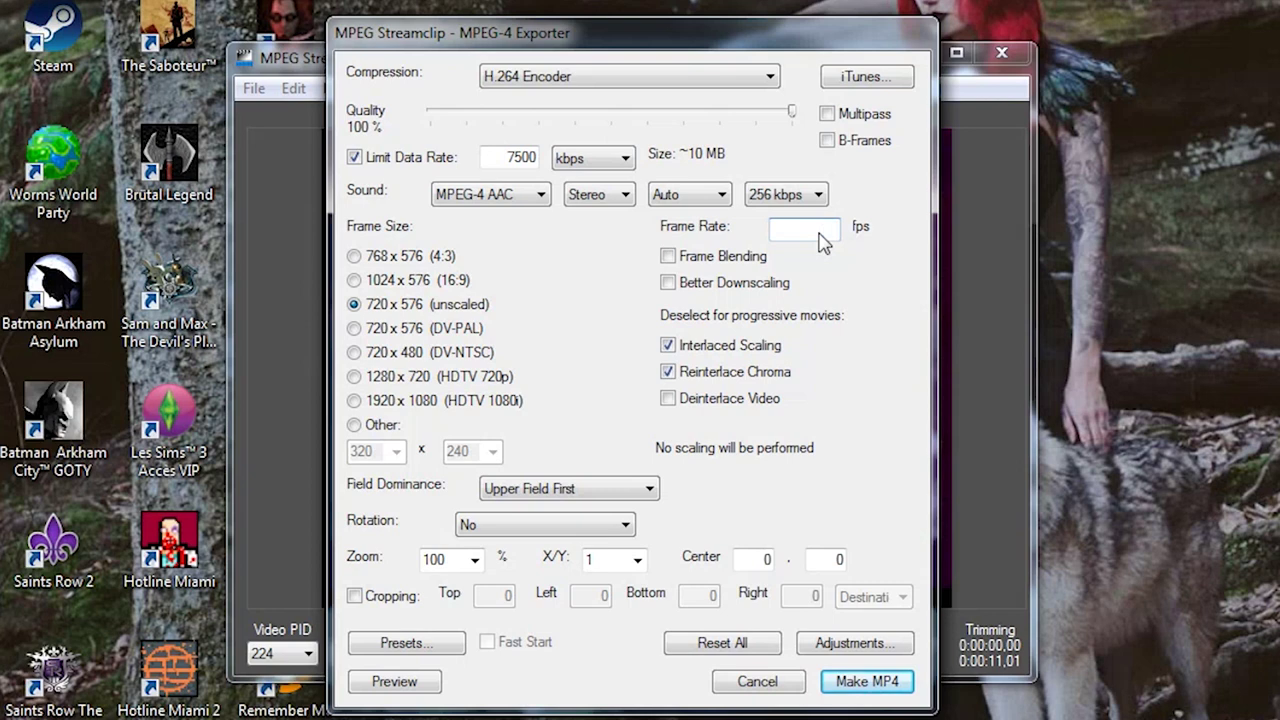
left_click(743, 400)
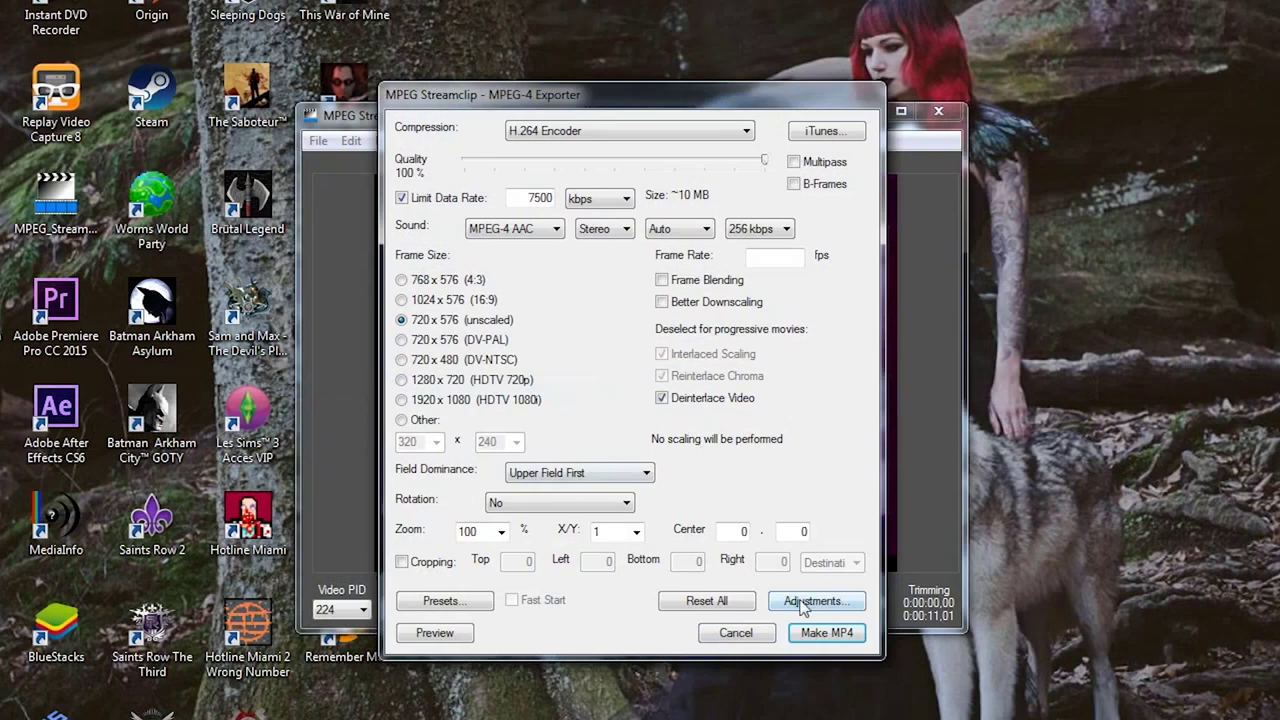
left_click(815, 600)
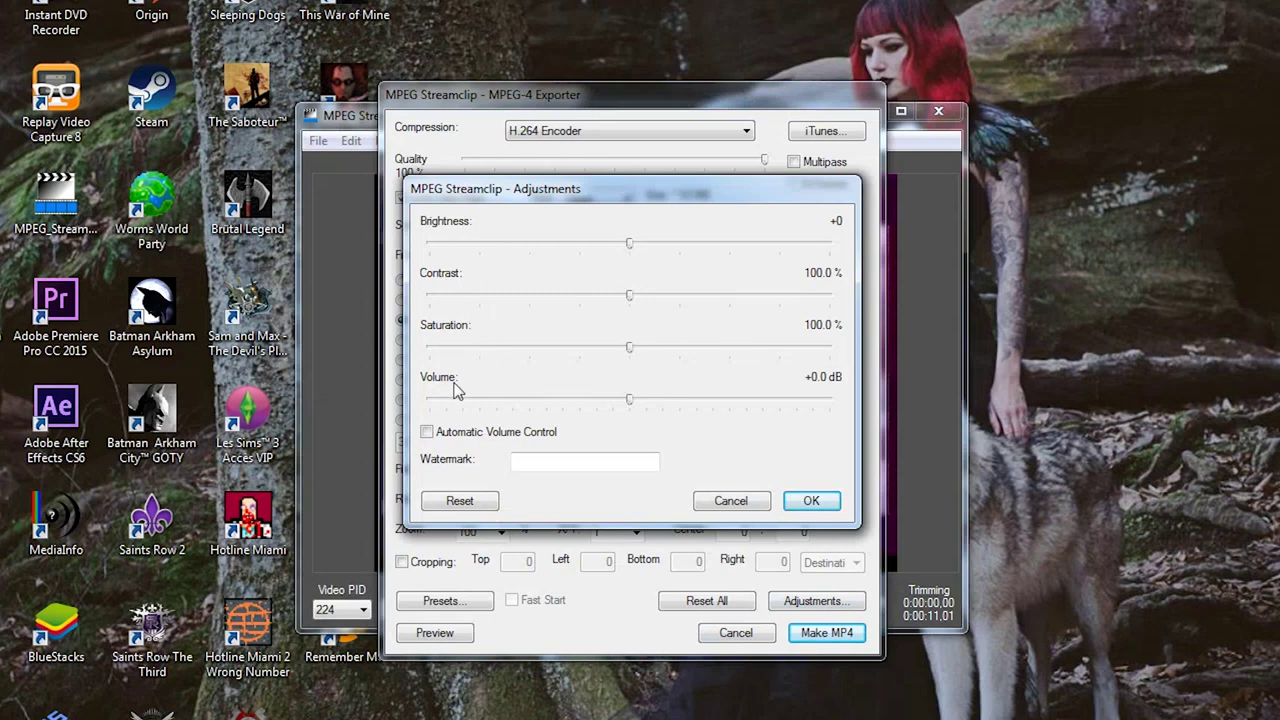
left_click(811, 500)
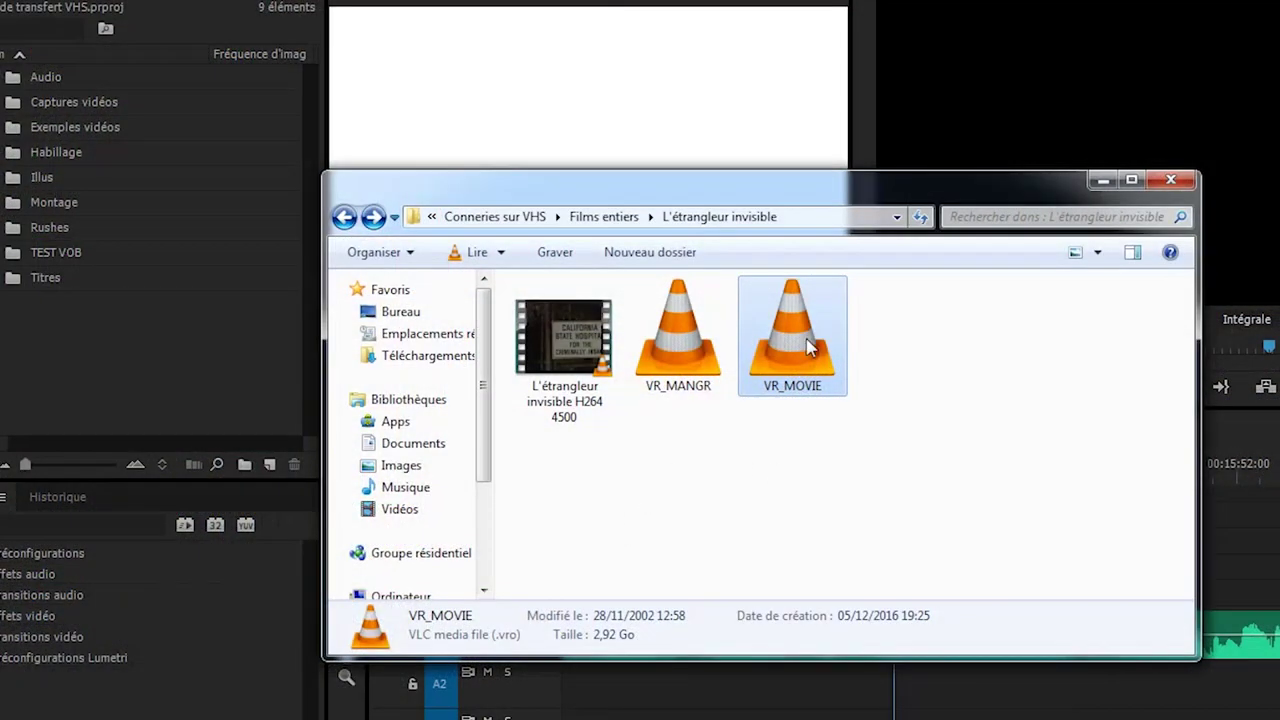
Try to import VR_MOVIE.VRO from the L'étrangleur invisible folder into the project.
left_click_drag(815, 372, 127, 372)
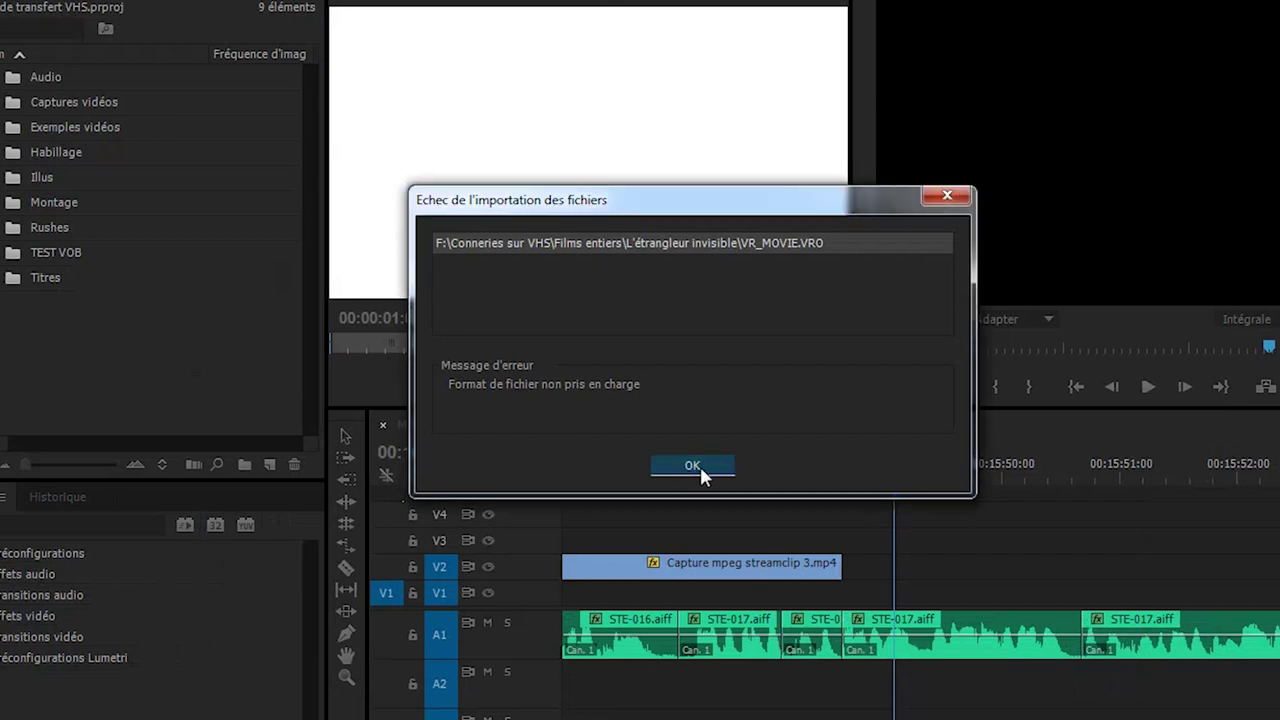
left_click(720, 474)
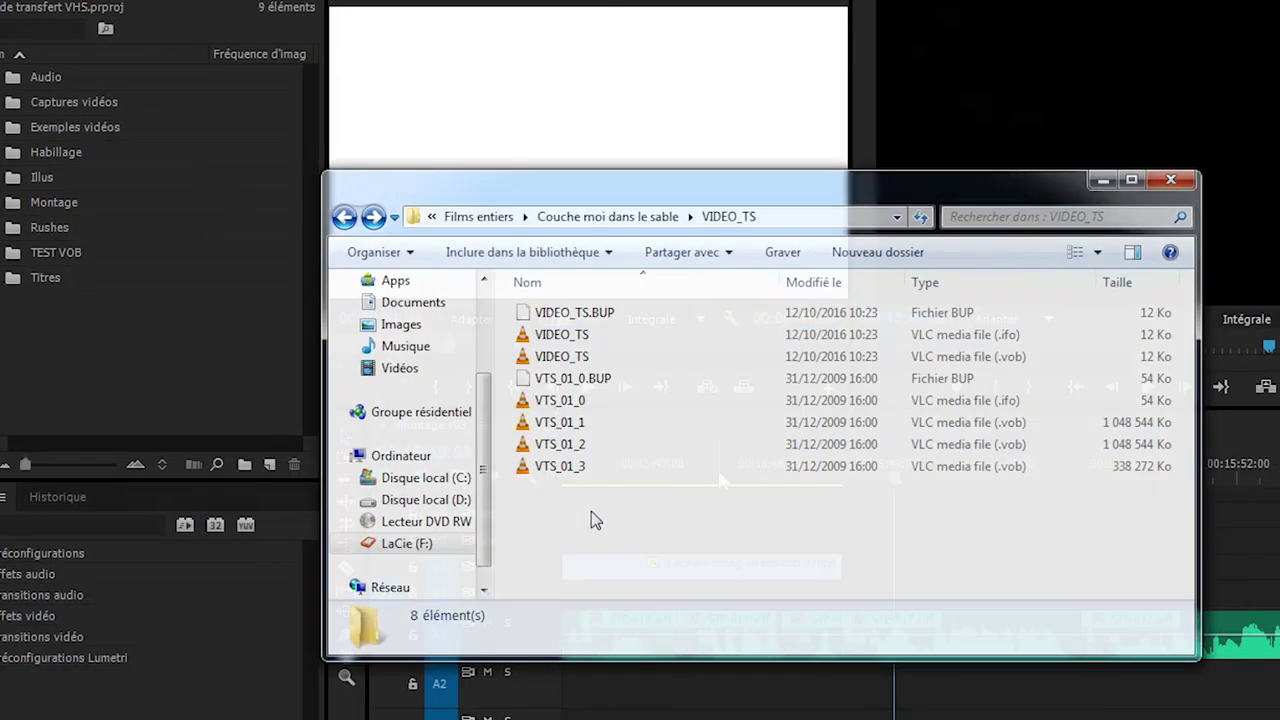
Import VTS_01_1, VTS_01_2 and VTS_01_3 from the VIDEO_TS folder into the project and play their sequence.
left_click_drag(591, 511, 160, 388)
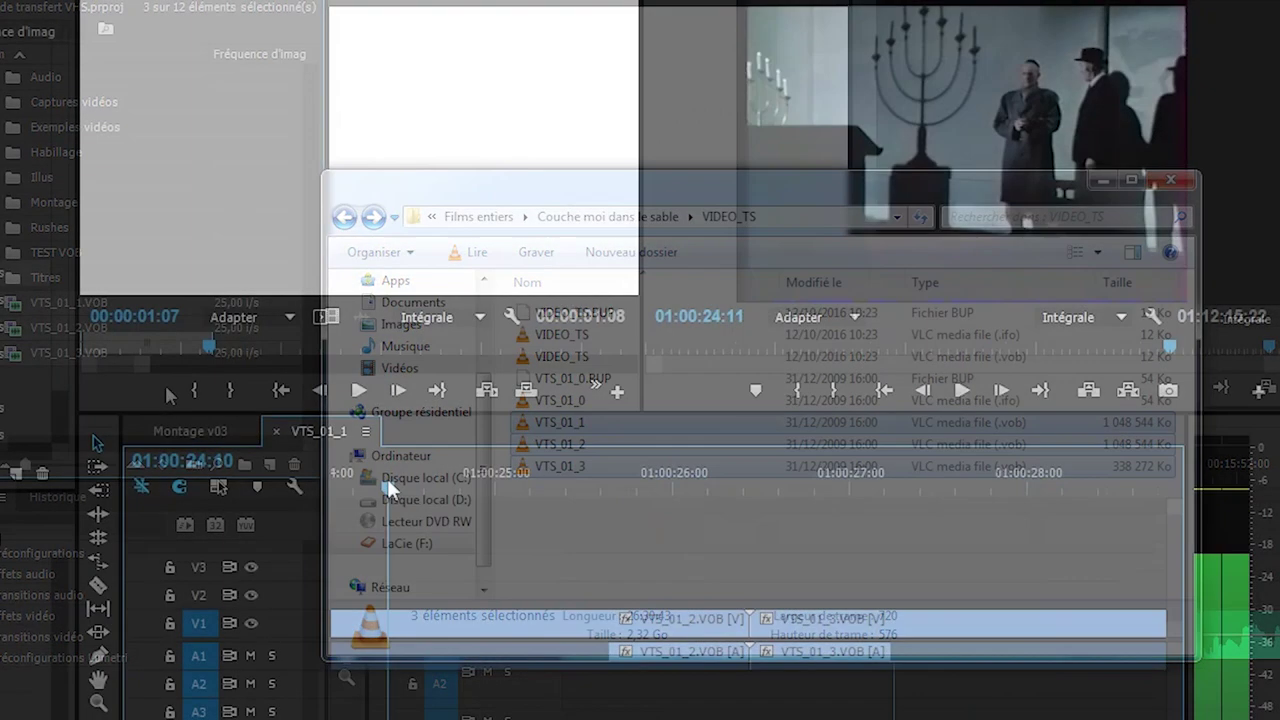
key("space")
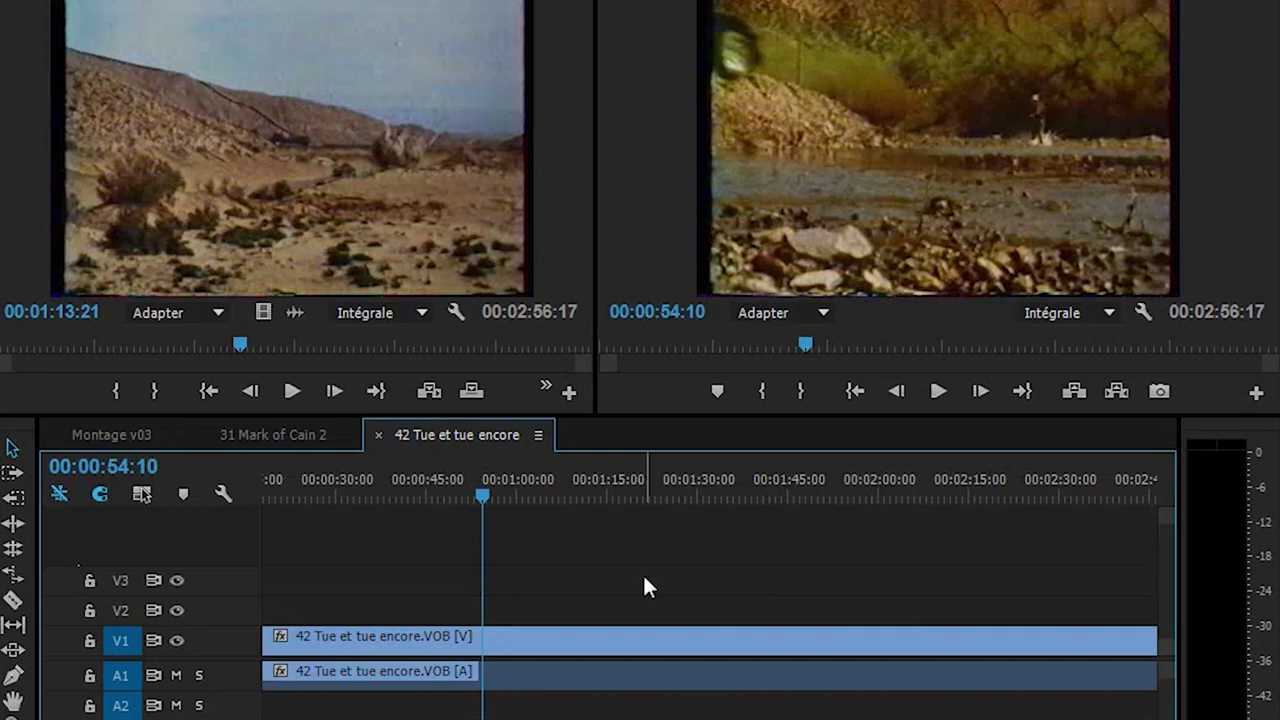
Check the sound level of 42 Tue et tue encore during playback and set its audio clip's gain to -6 dB.
key("space")
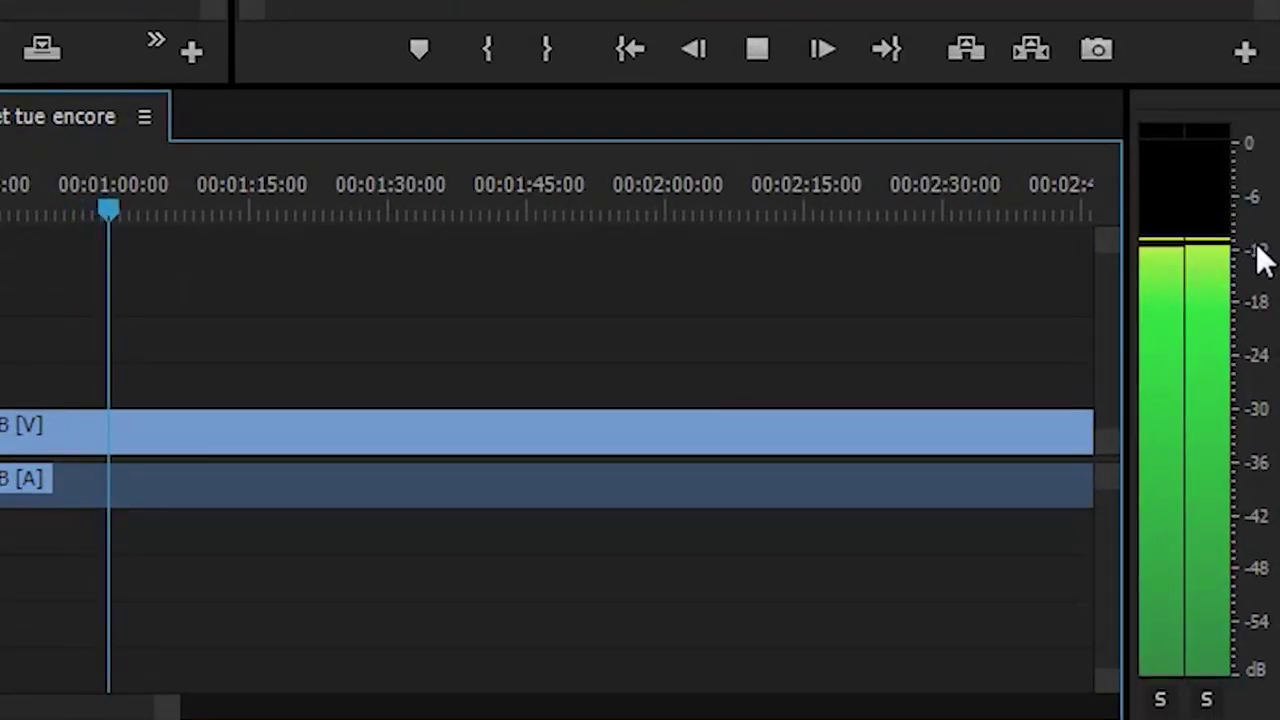
key("space")
left_click(182, 487)
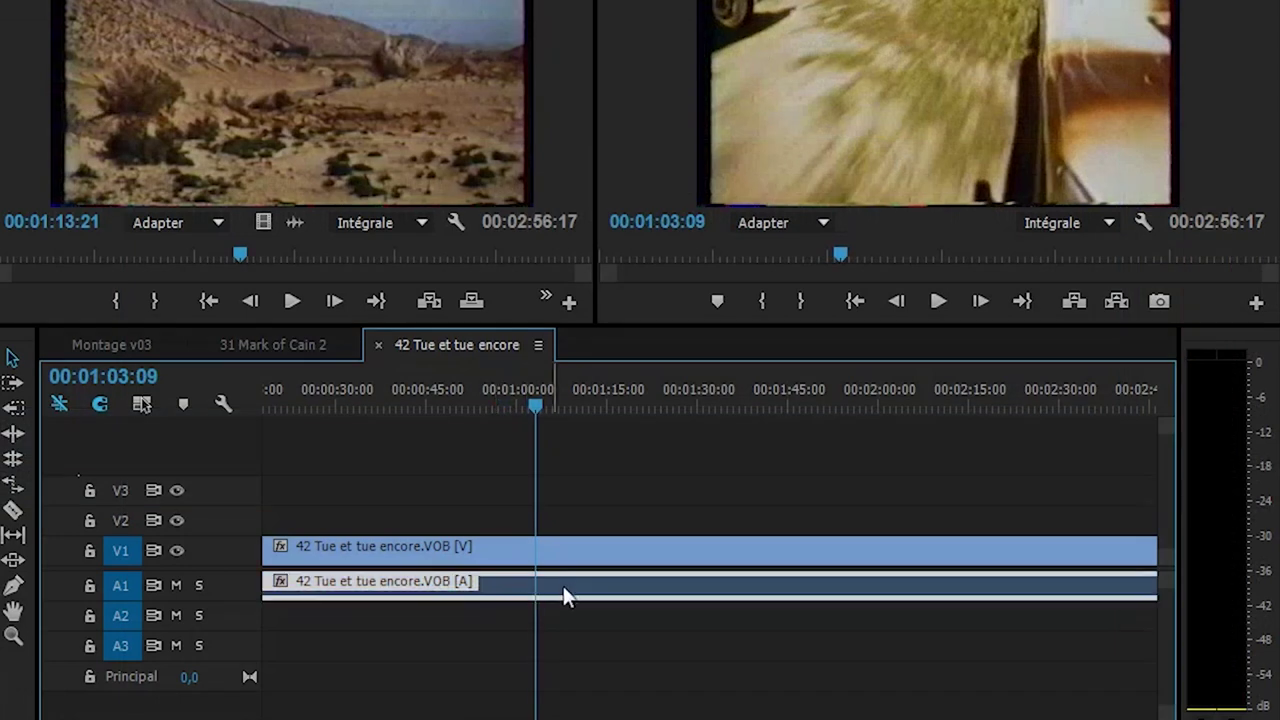
right_click(563, 586)
left_click(632, 508)
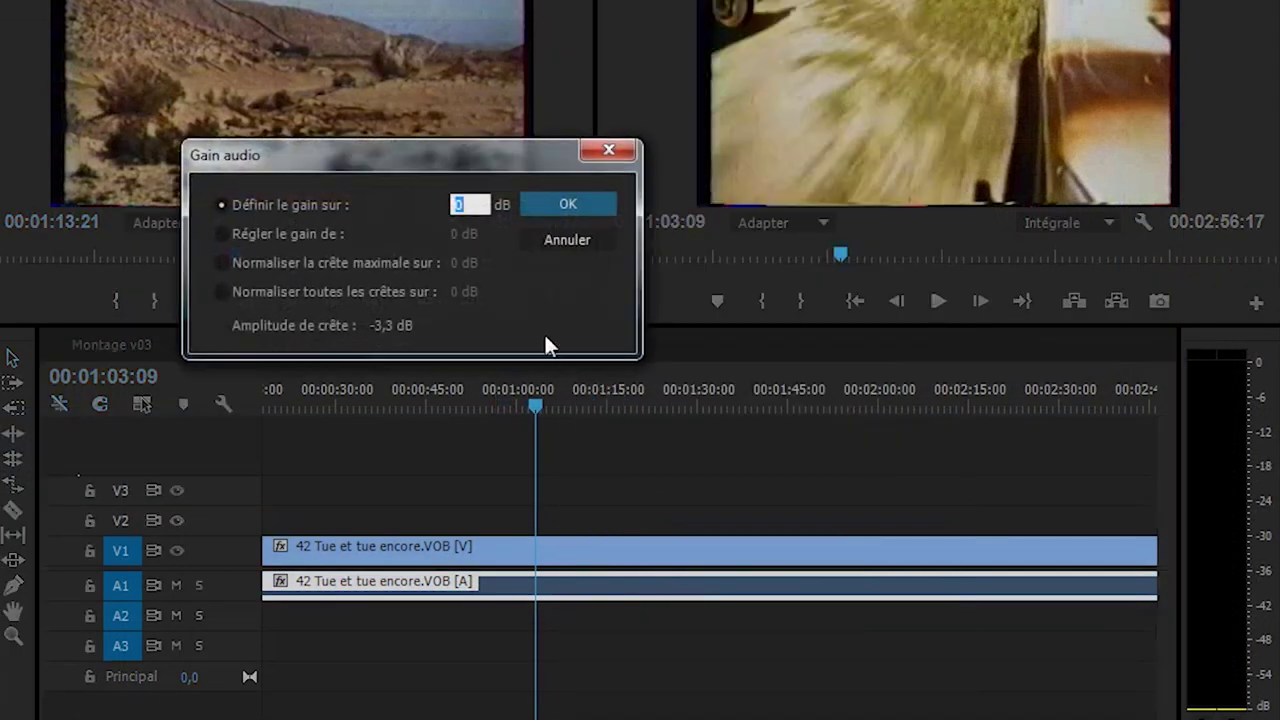
type("-6")
key("Return")
key("space")
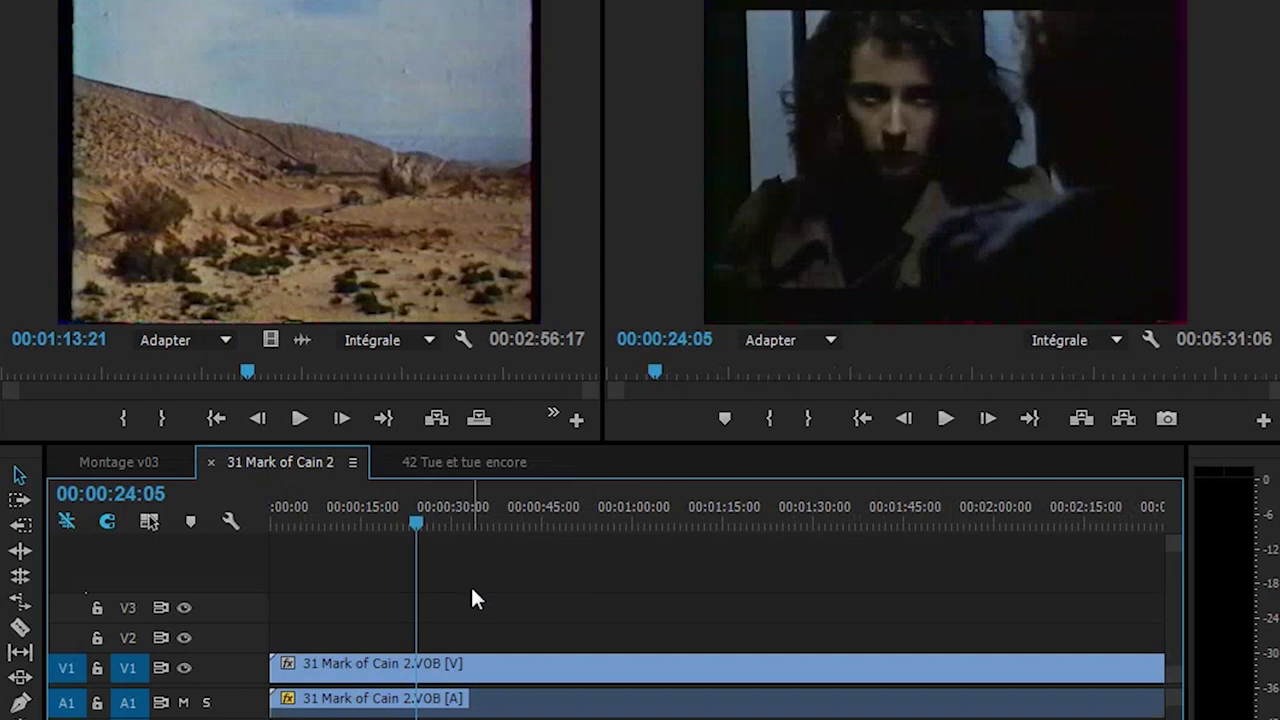
Listen to the 31 Mark of Cain 2 sequence and apply the Passe-bas effect to its audio clip.
key("space")
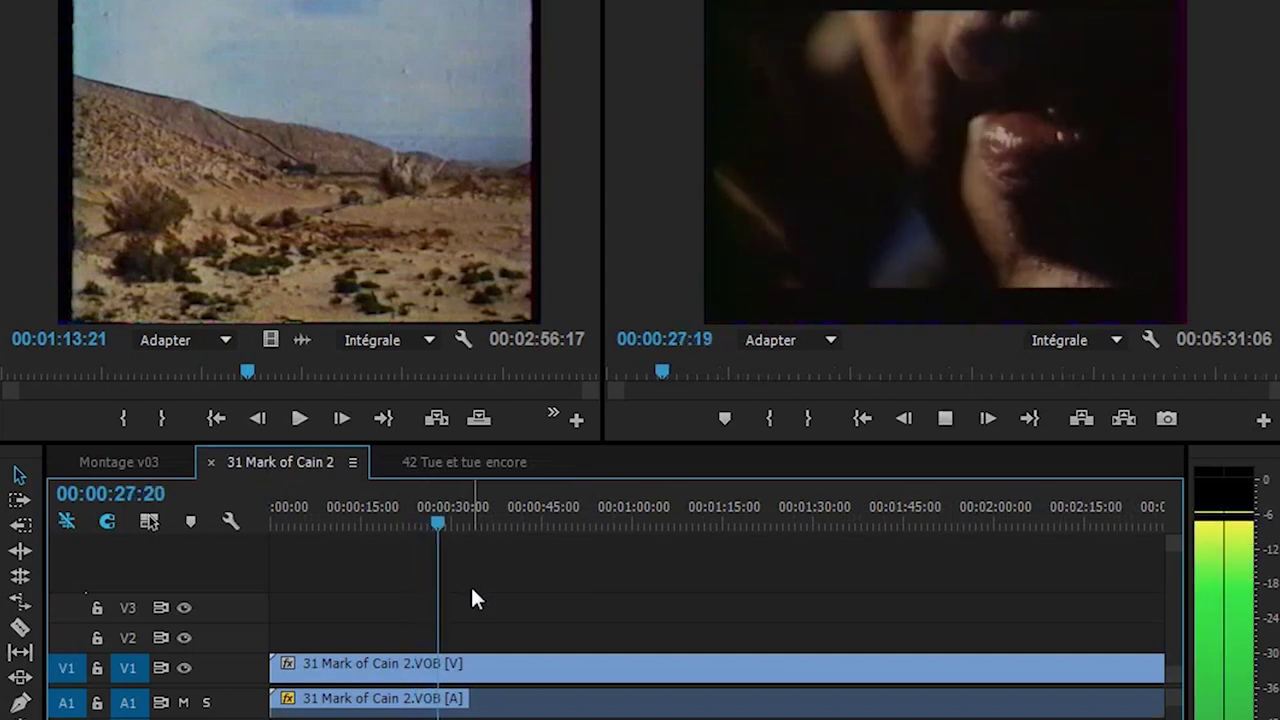
key("space")
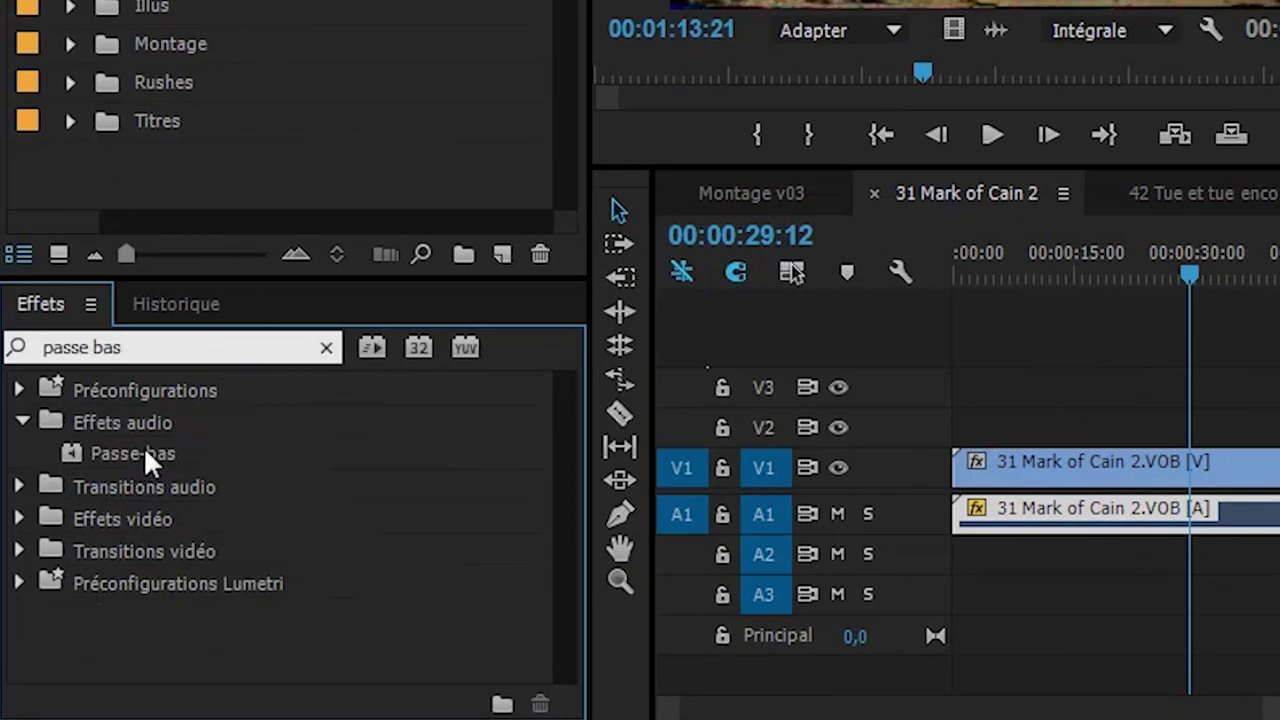
left_click_drag(146, 458, 1026, 524)
left_click_drag(1185, 513, 1187, 516)
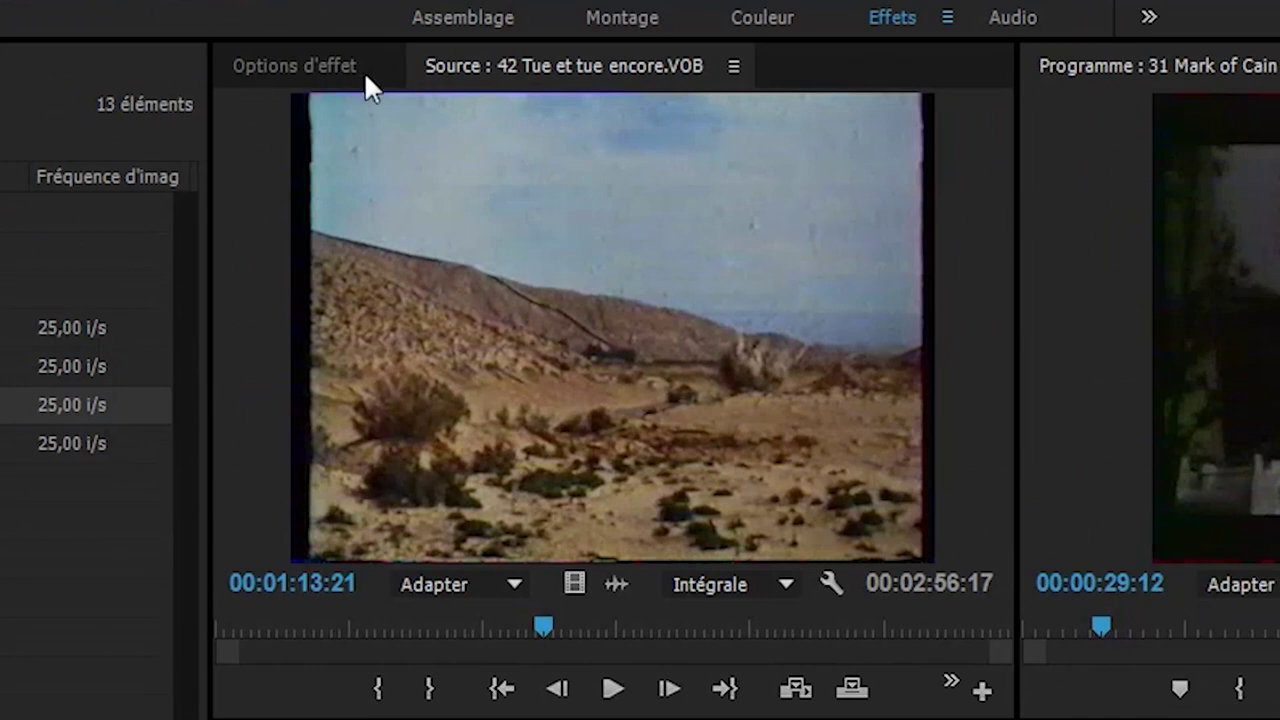
Adjust the Passe-bas cutoff (Découpe) during playback, raising it to about 8910 Hz and reducing it slightly from there.
left_click(364, 71)
left_click(255, 330)
key("space")
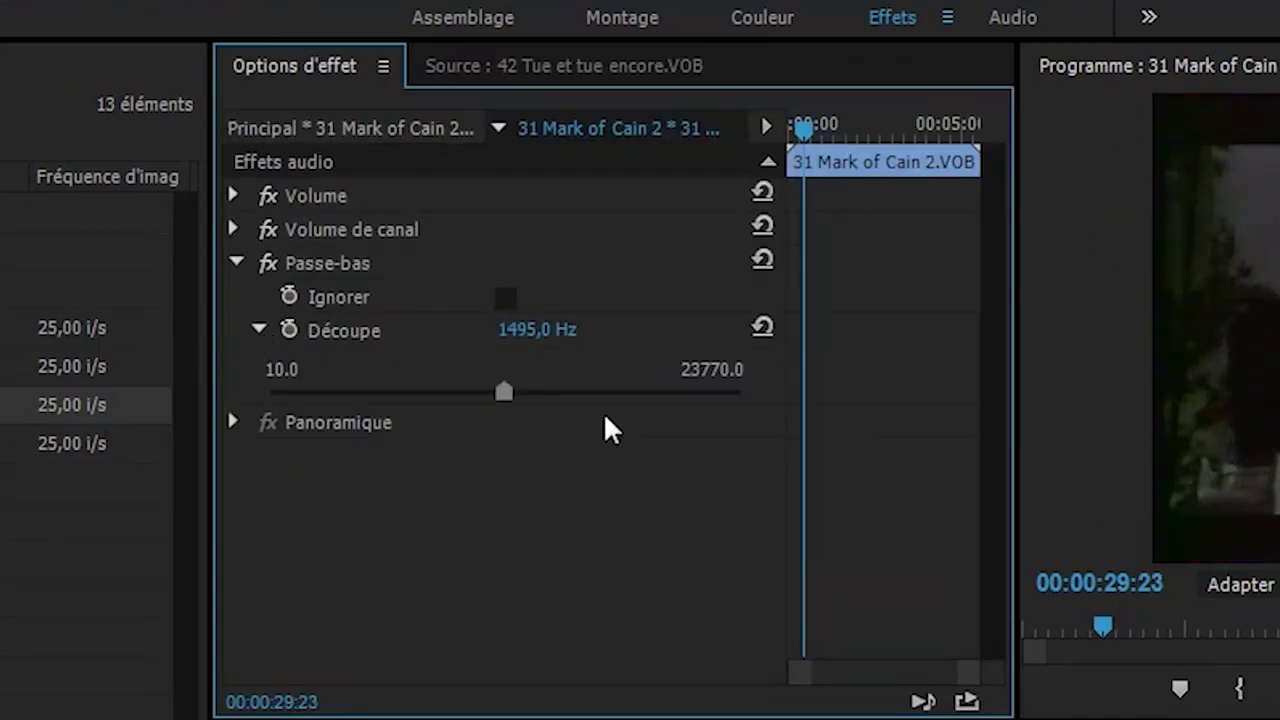
left_click_drag(494, 400, 638, 406)
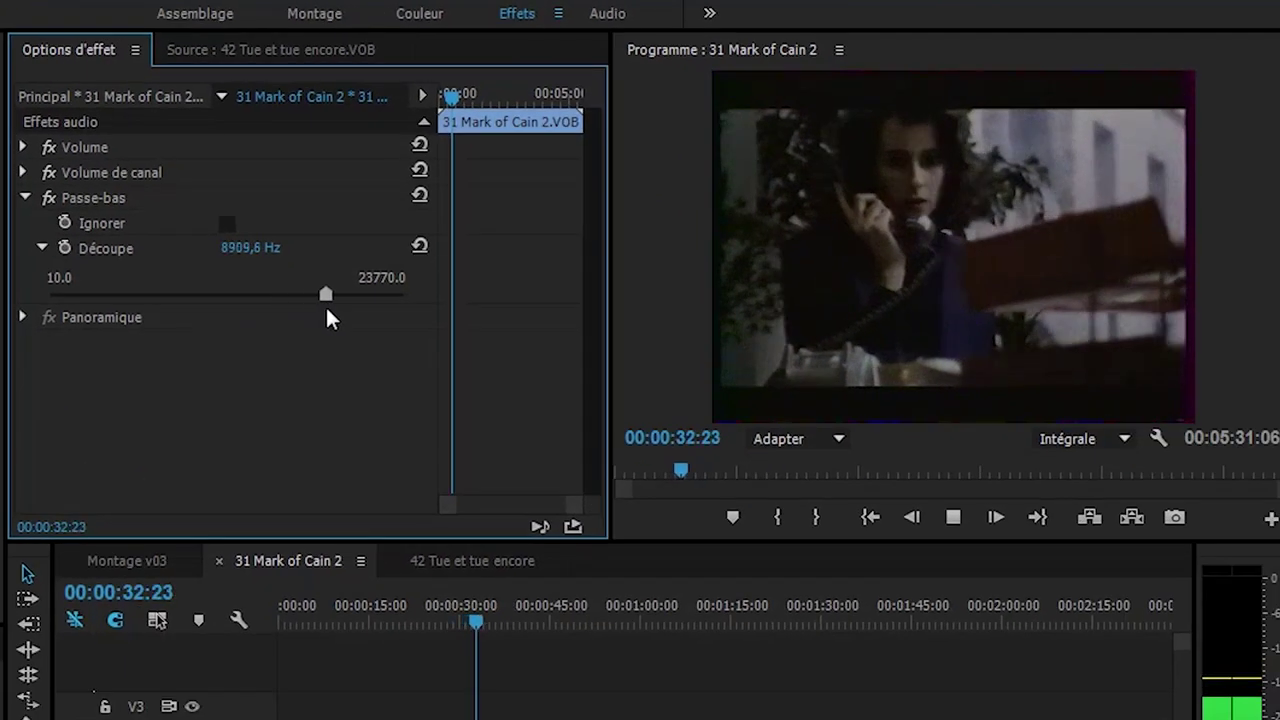
left_click_drag(326, 308, 304, 306)
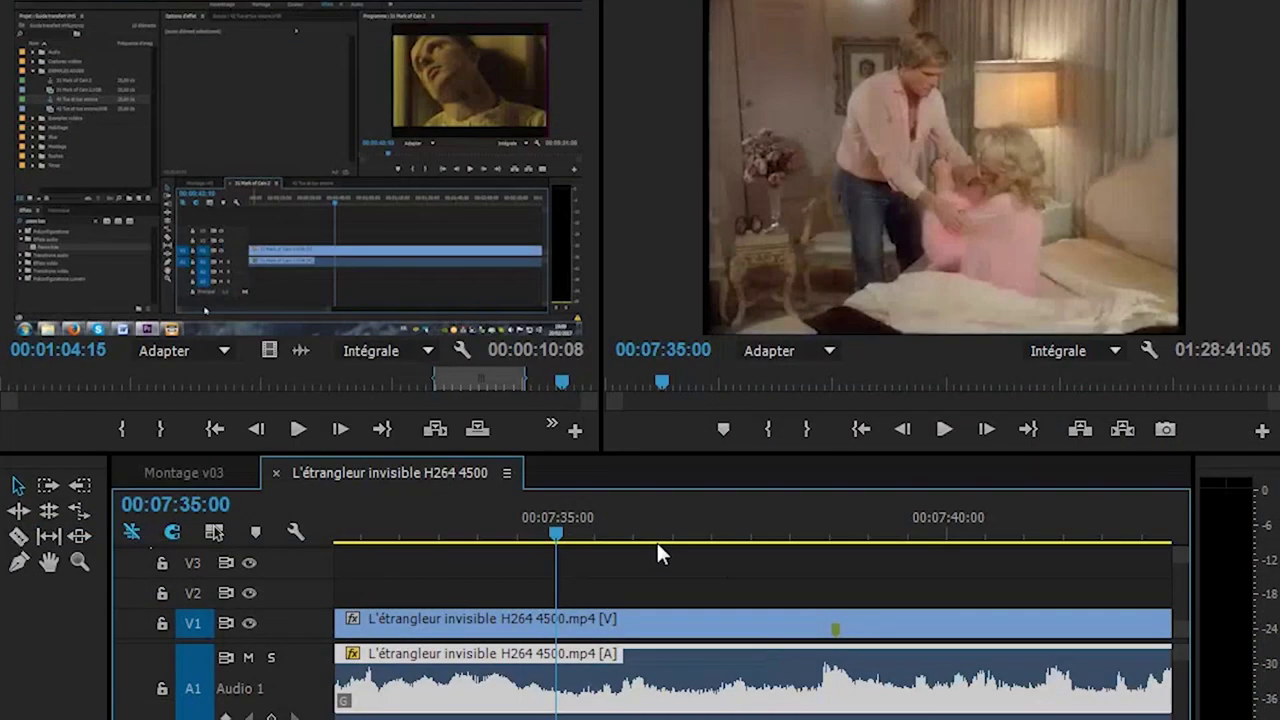
Slip the audio of L'étrangleur invisible H264 4500.mp4 by 13 frames relative to the video and check the sync in playback.
key("space")
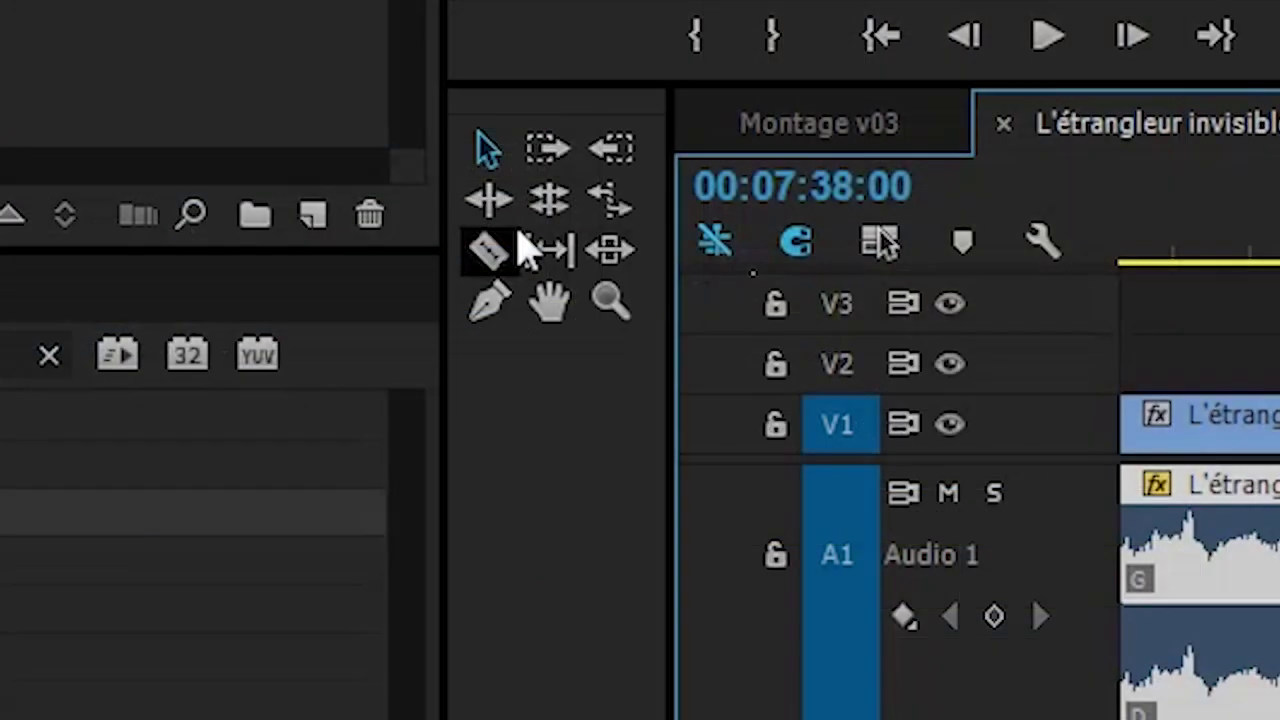
left_click(549, 250)
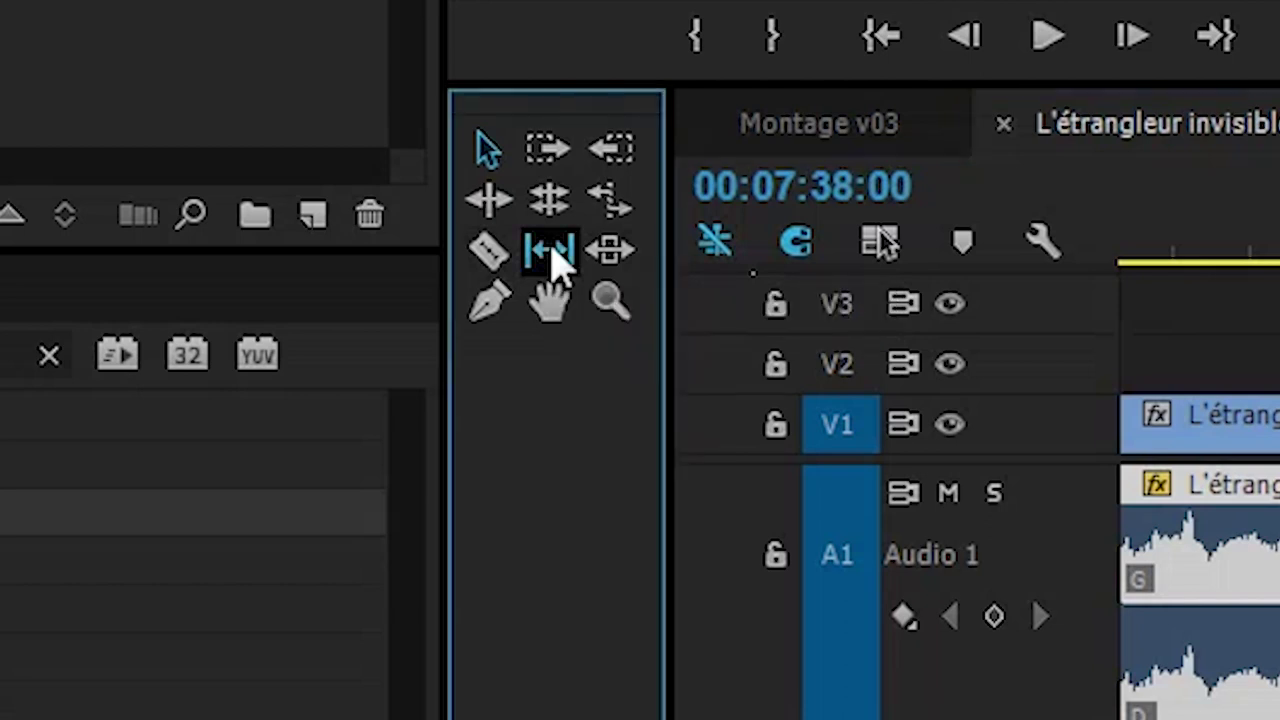
left_click_drag(886, 563, 816, 557)
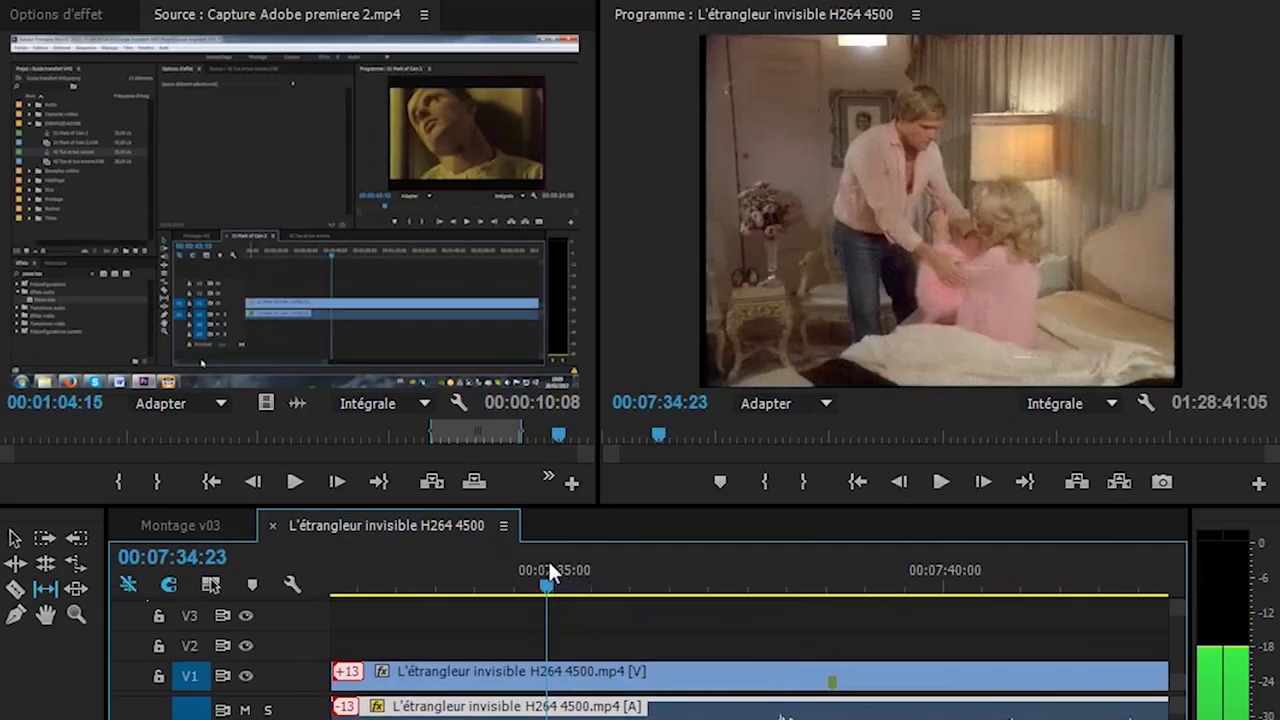
key("space")
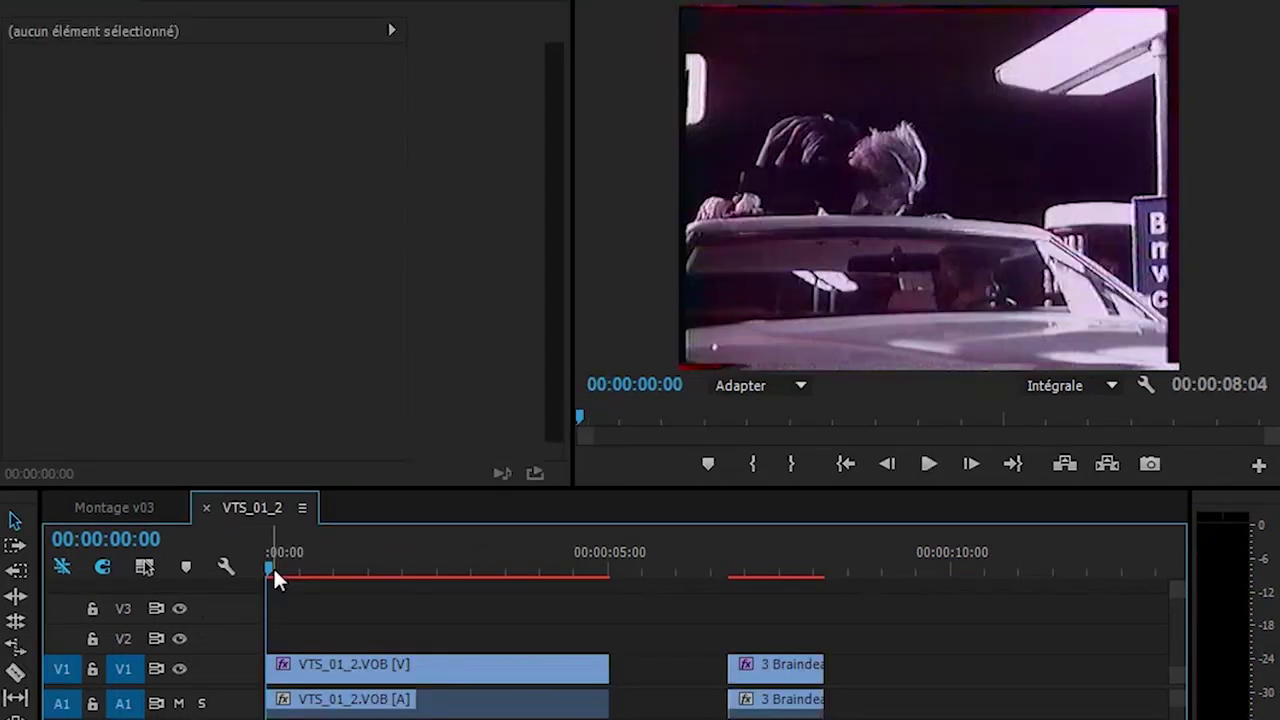
Open the look editor for the VTS_01_2.VOB clip and toggle Colorista 3-Way to compare the image with and without correction.
mouse_move(268, 568)
left_mouse_down()
mouse_move(401, 585)
mouse_move(258, 562)
left_mouse_up()
left_click(306, 672)
left_click(47, 255)
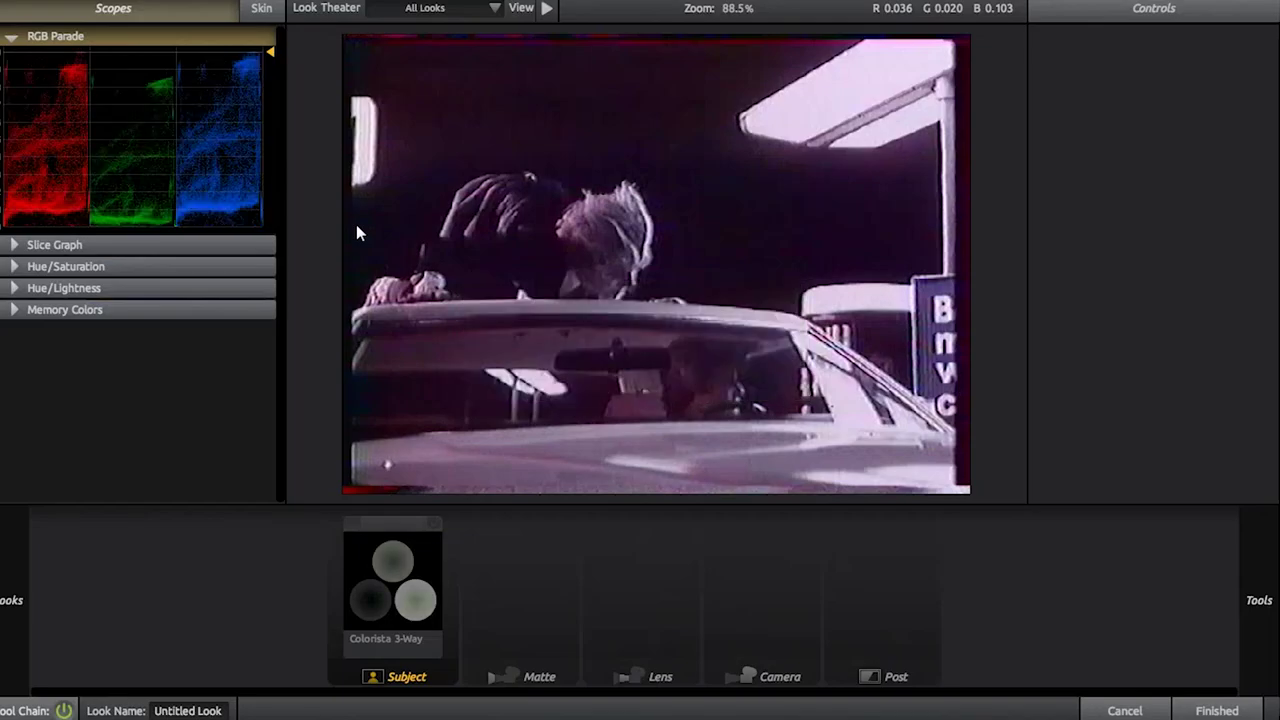
left_click(396, 567)
left_click(432, 524)
left_click(432, 525)
left_click(432, 525)
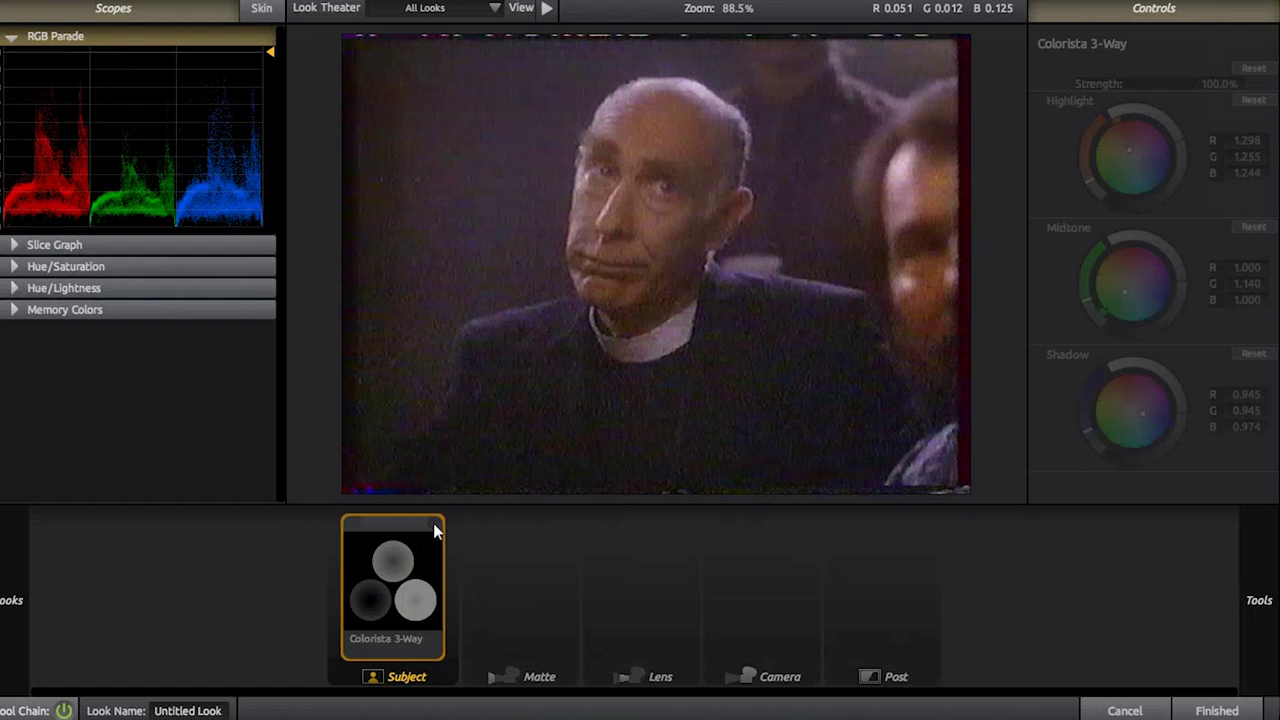
Toggle Colorista 3-Way on the 3 Braindead.VOB clip to compare its corrected and uncorrected image.
left_click(433, 524)
left_click(433, 524)
left_click(433, 524)
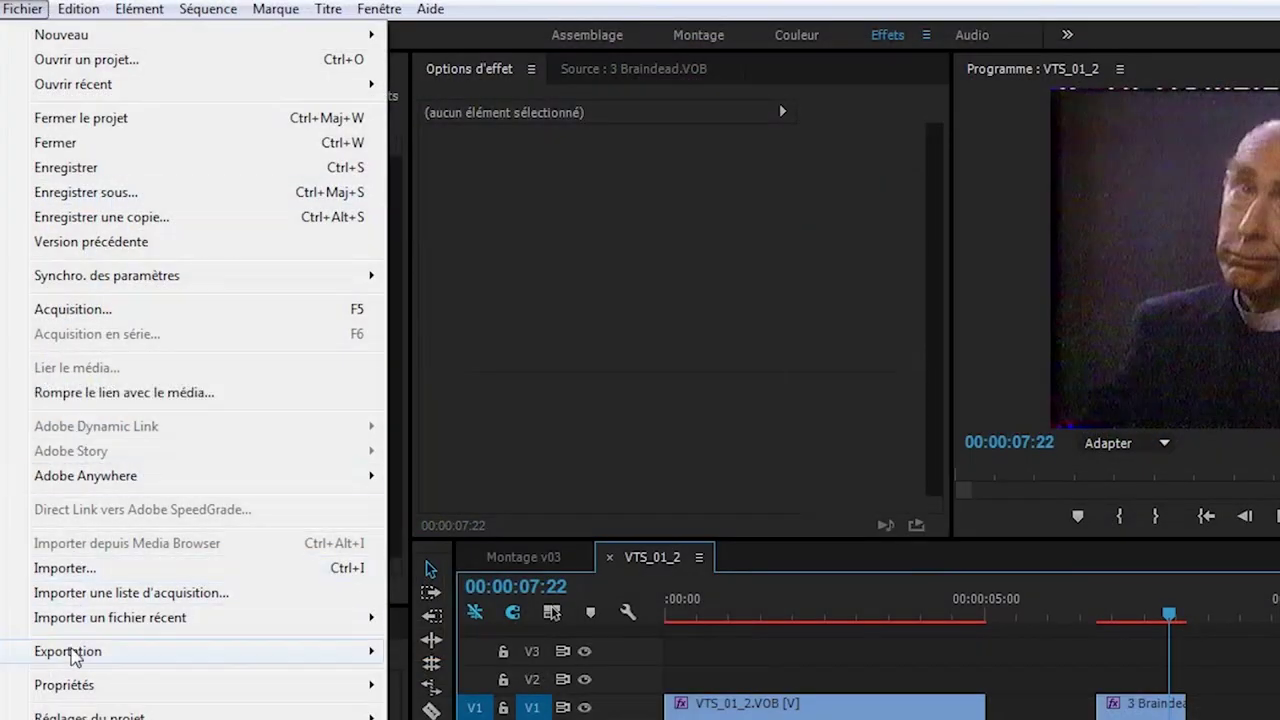
Start a media export of the VTS_01_2 sequence in H.264 format and change the field order.
mouse_move(72, 660)
left_click(443, 651)
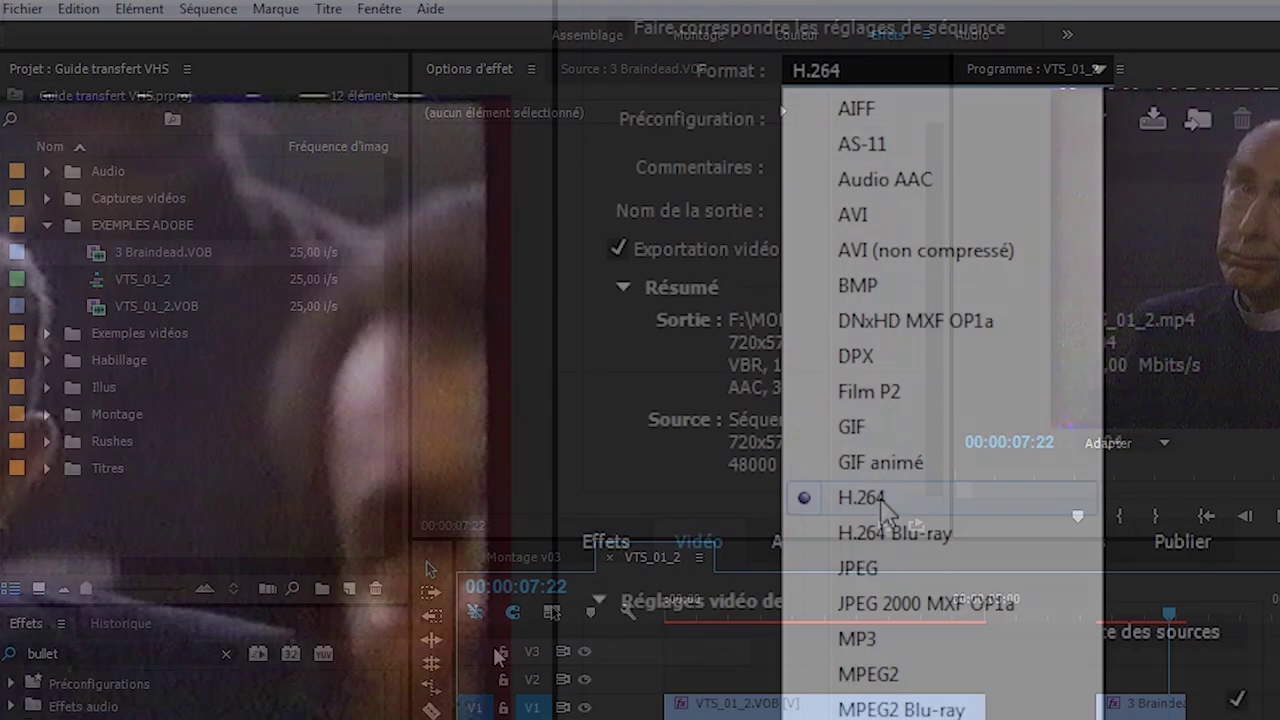
left_click(882, 506)
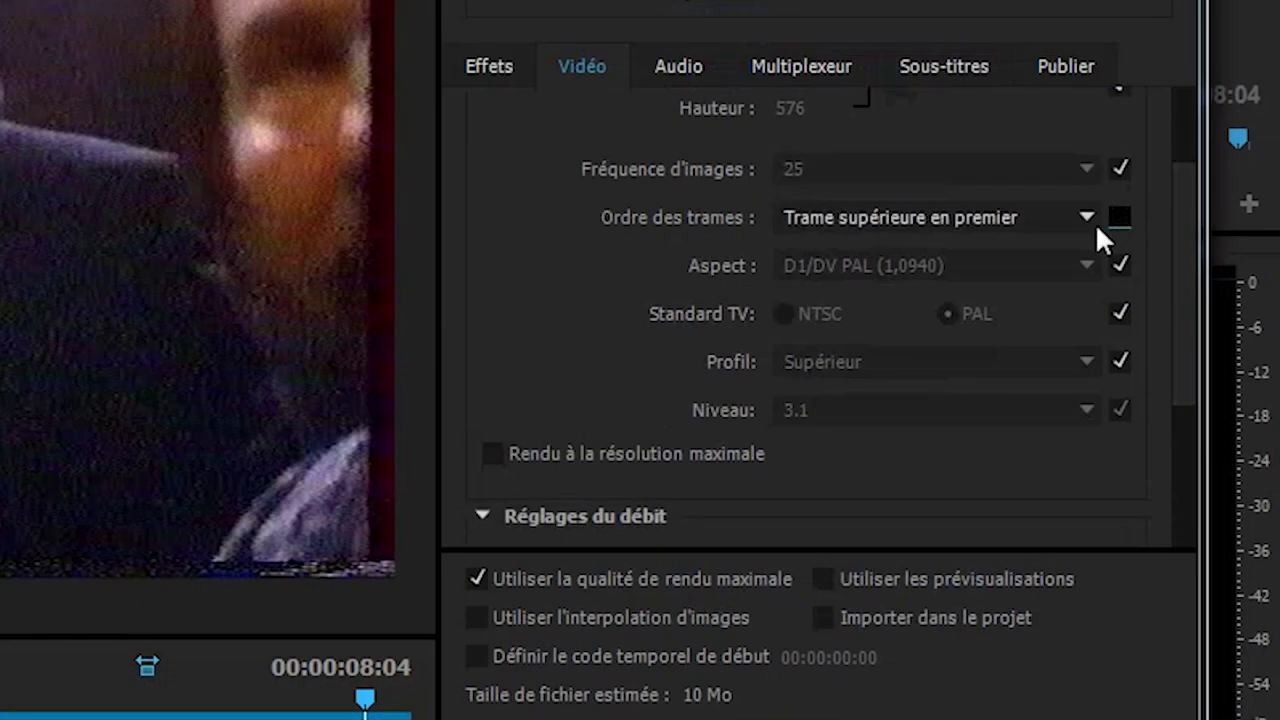
left_click(1090, 220)
left_click(884, 262)
Set the export's target bitrate to 7 Mbits/s and its maximum bitrate to 8 Mbits/s.
scroll(980, 320, "down", 5)
left_click(1066, 346)
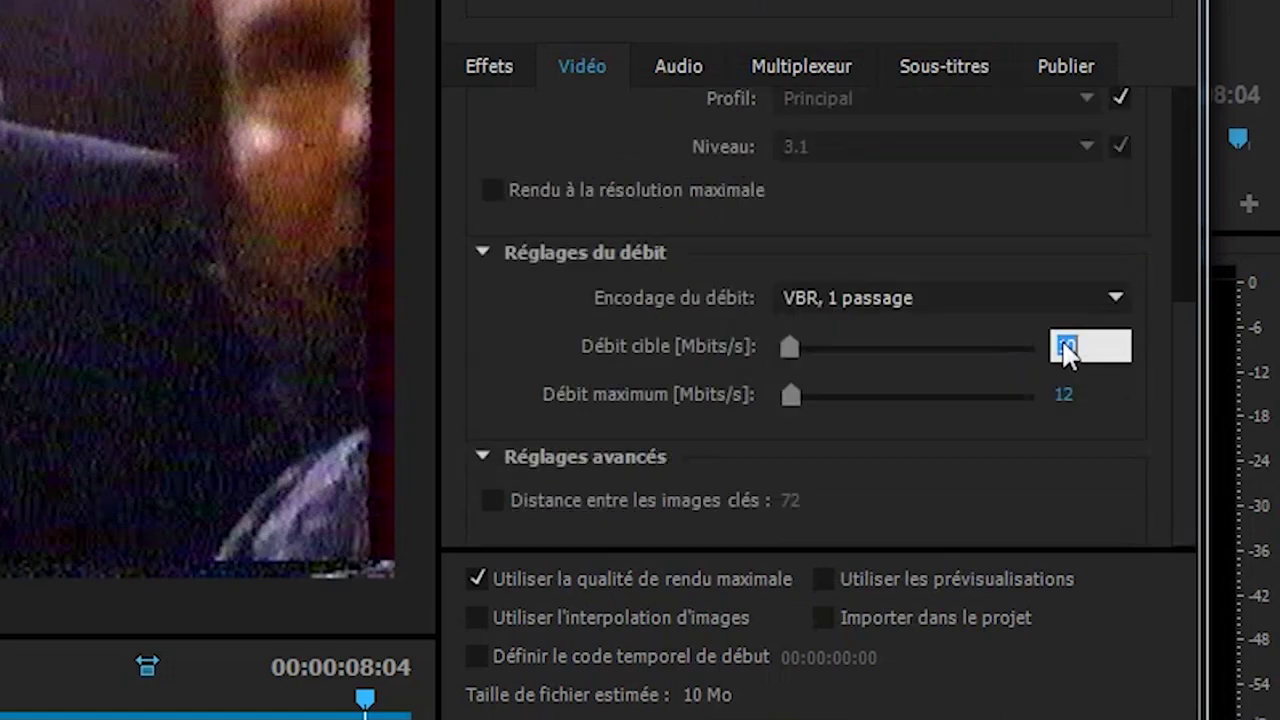
type("7")
left_click(1073, 401)
type("8")
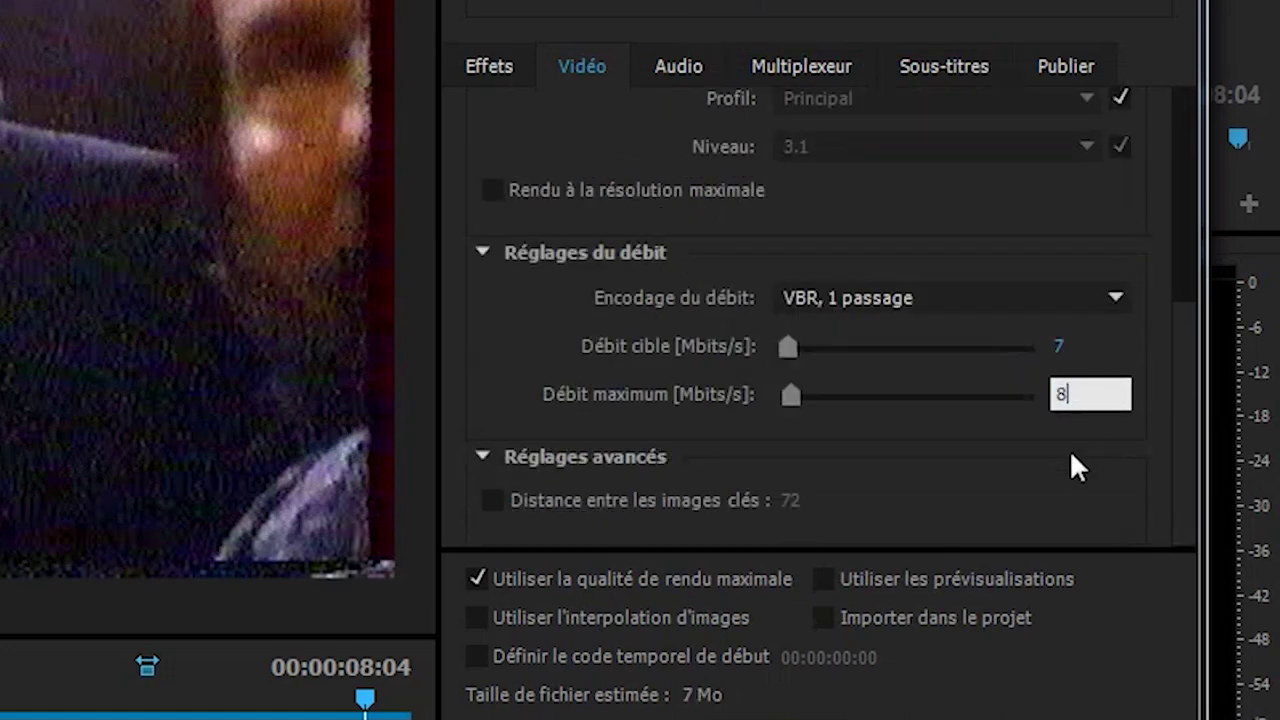
left_click(1069, 449)
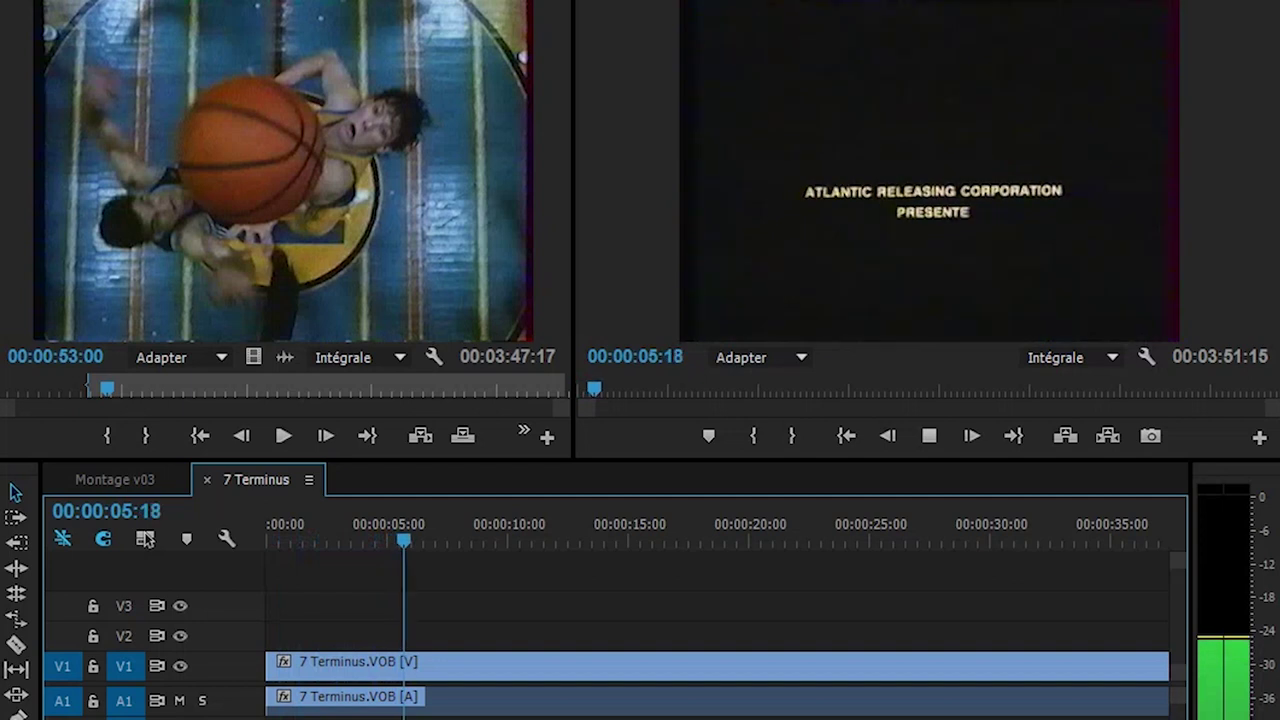
Stop playback of the 7 Terminus sequence at 00:00:05:23 and cut the 7 Terminus.VOB clip at the playhead.
key("space")
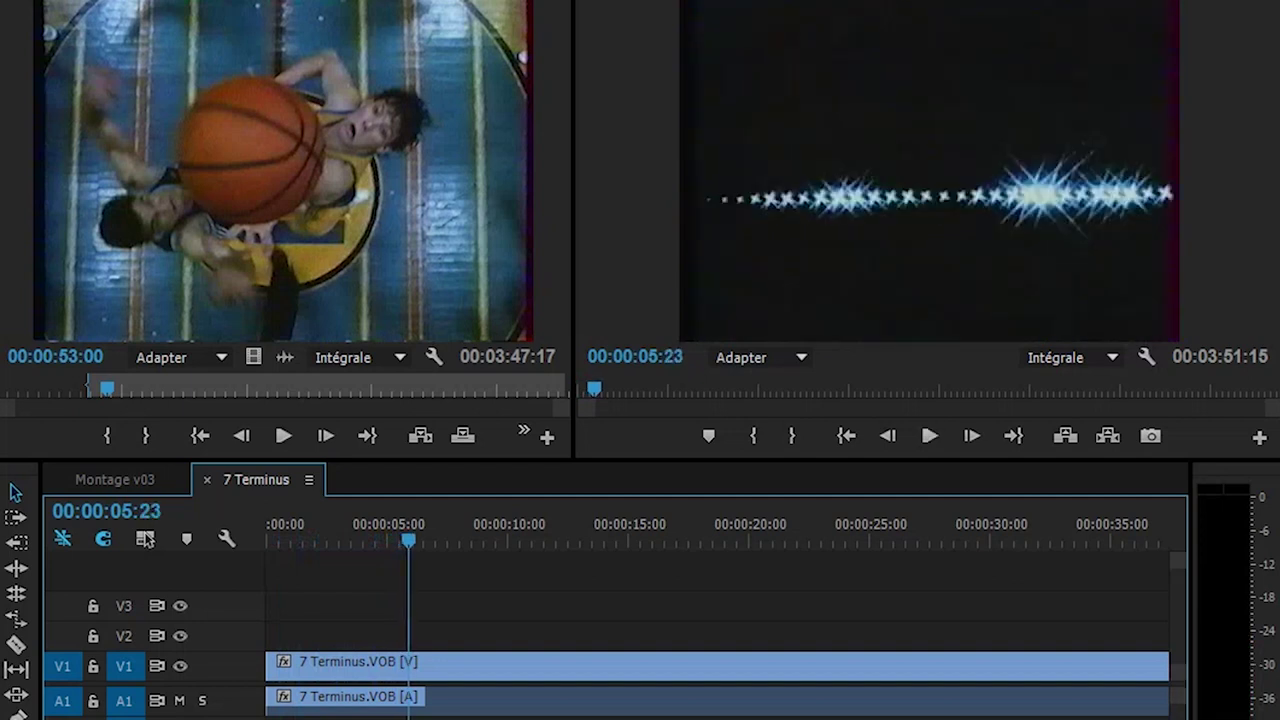
double_click(447, 668)
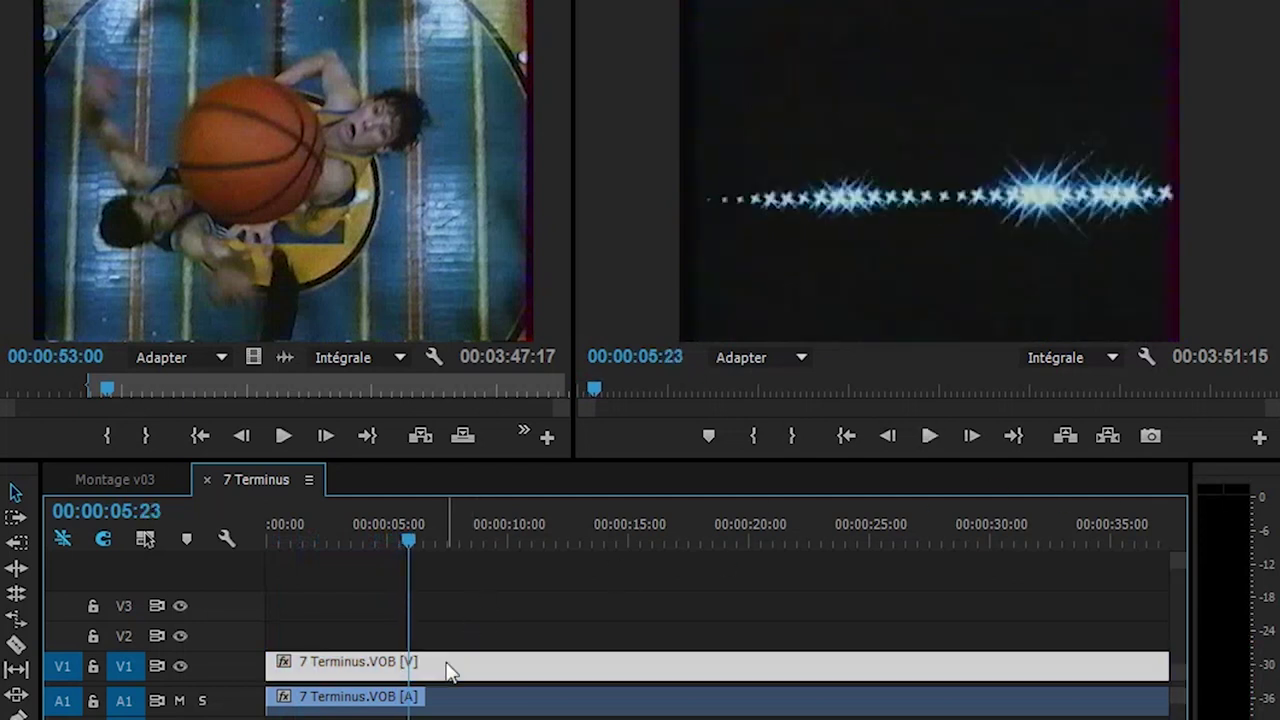
left_click(408, 640)
key("ctrl+k")
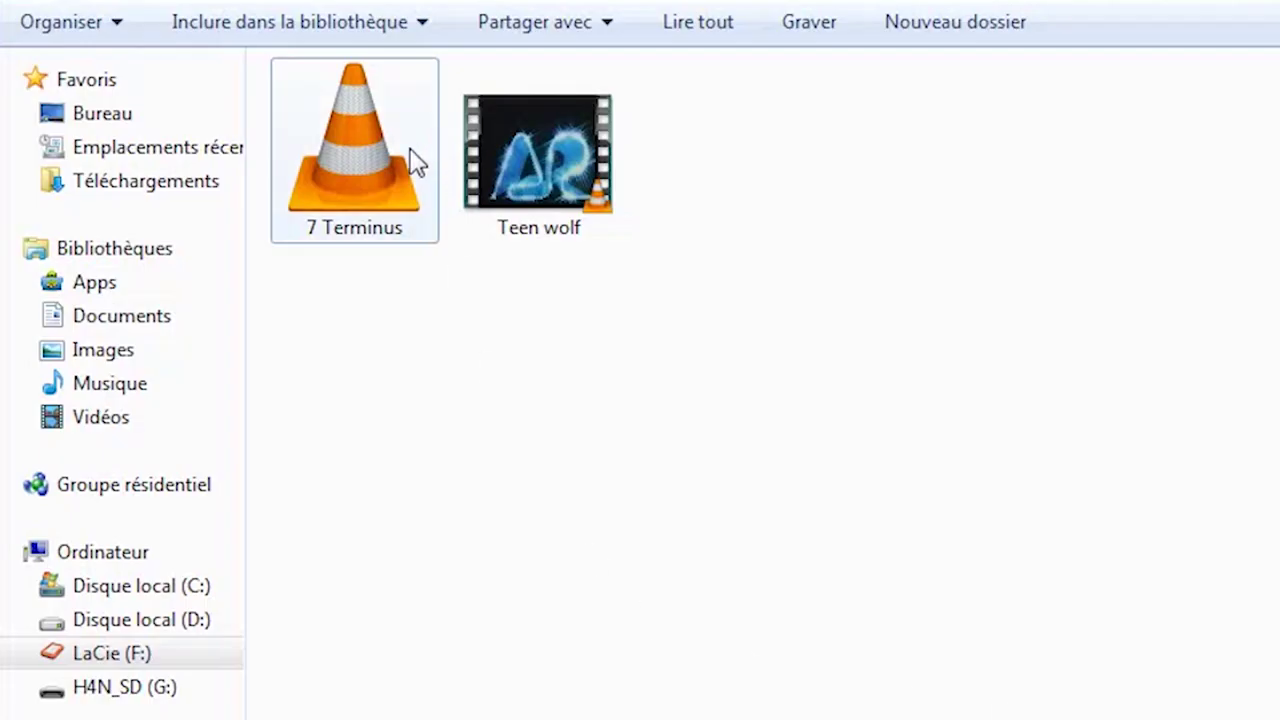
Switch to the file folder, play 7 Terminus.VOB in VLC and skip to 00:32.
left_click(414, 163)
double_click(414, 163)
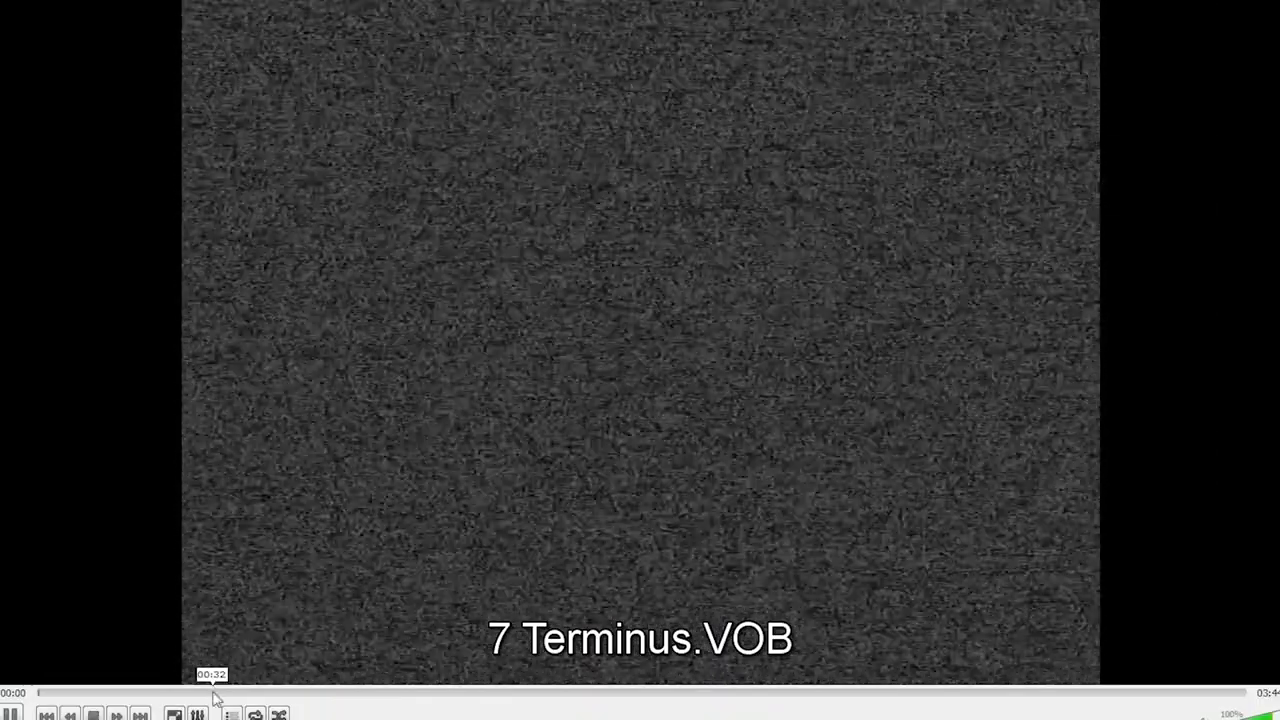
left_click(212, 692)
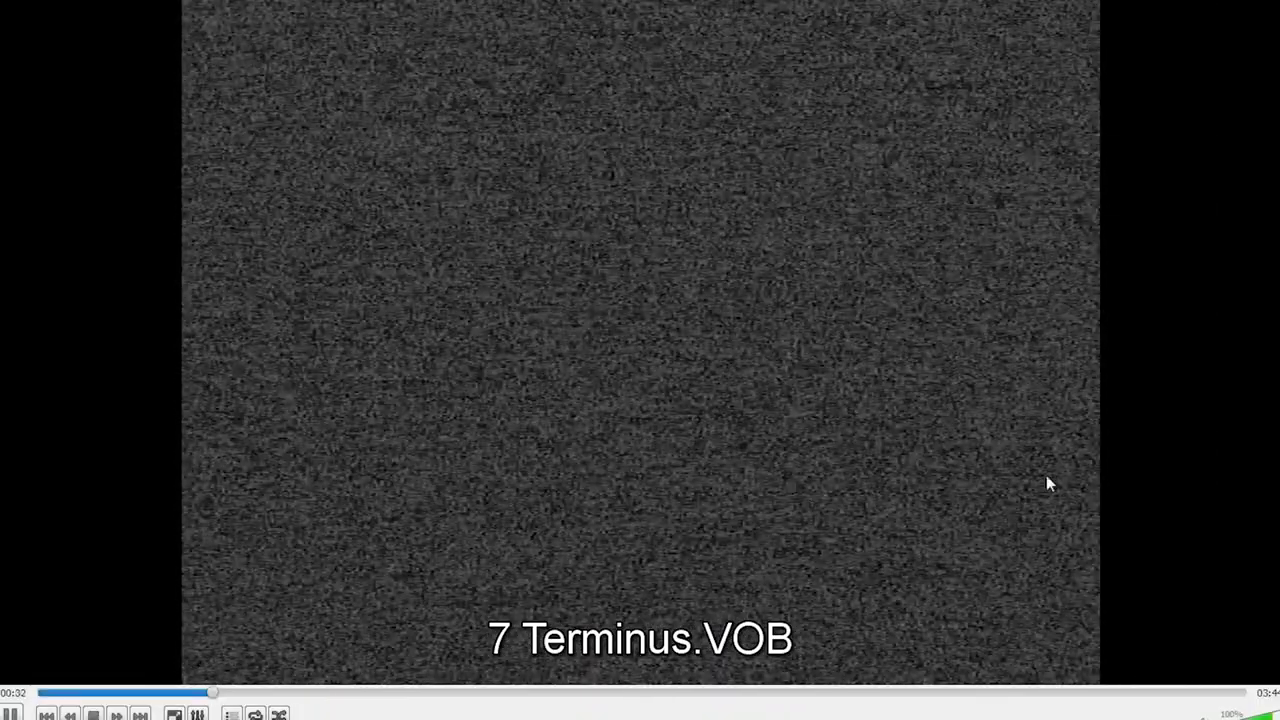